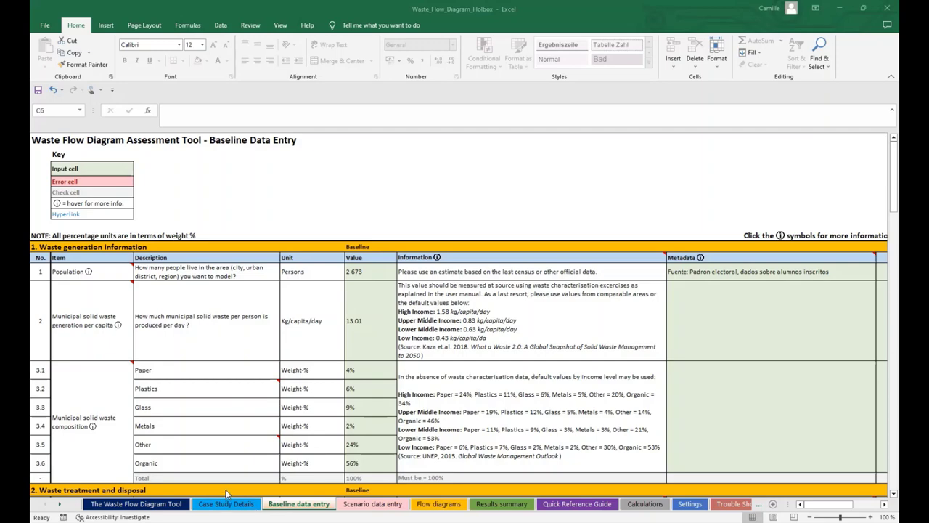
Step: Look over the tool's introduction sheet and the collection services decision tree and Collection containers table in the Quick Reference Guide
click(134, 504)
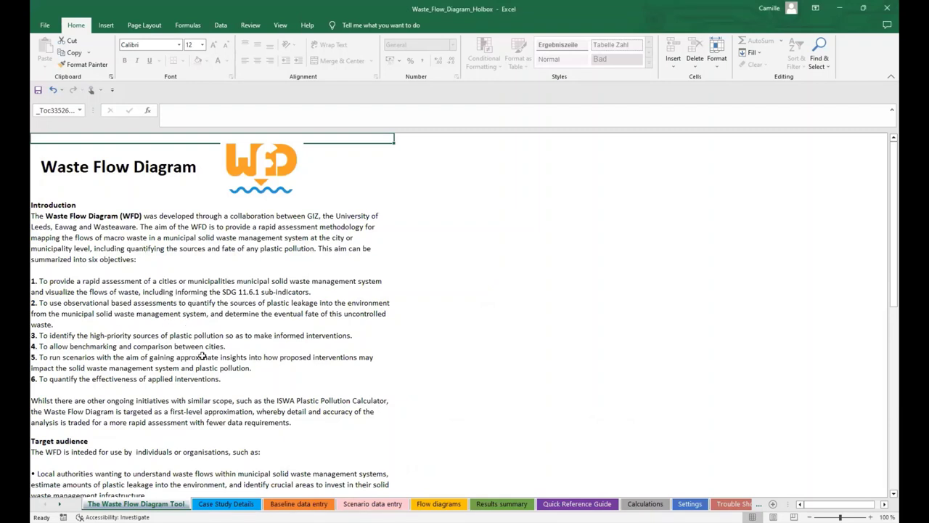
click(553, 505)
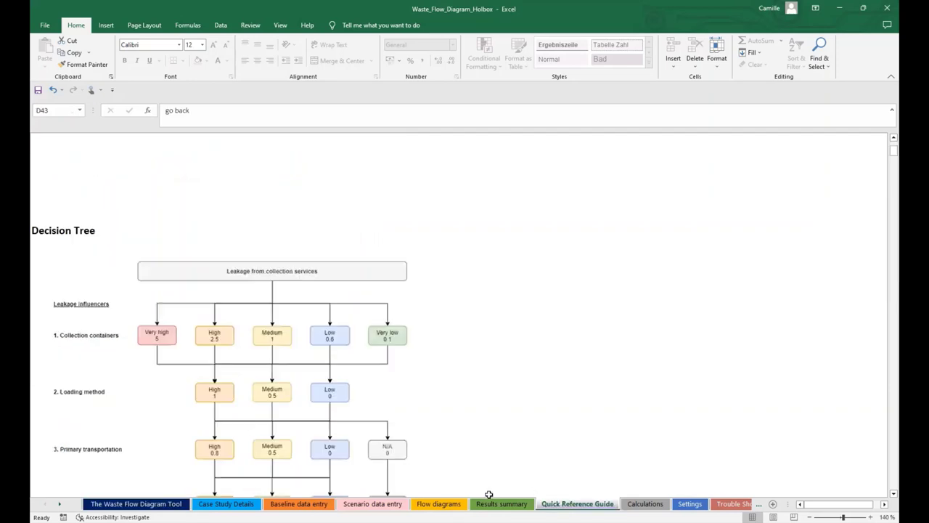
scroll(261, 334, down, 6)
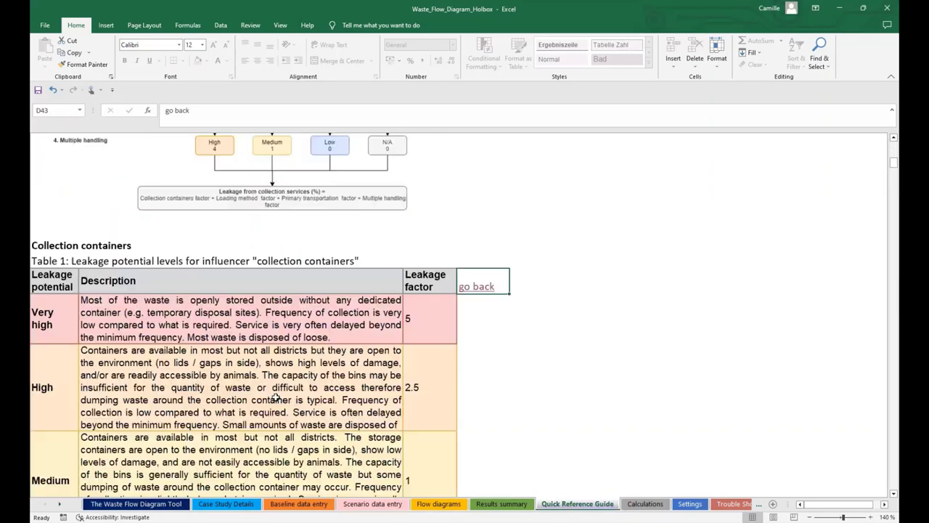
scroll(272, 389, down, 3)
scroll(249, 349, down, 3)
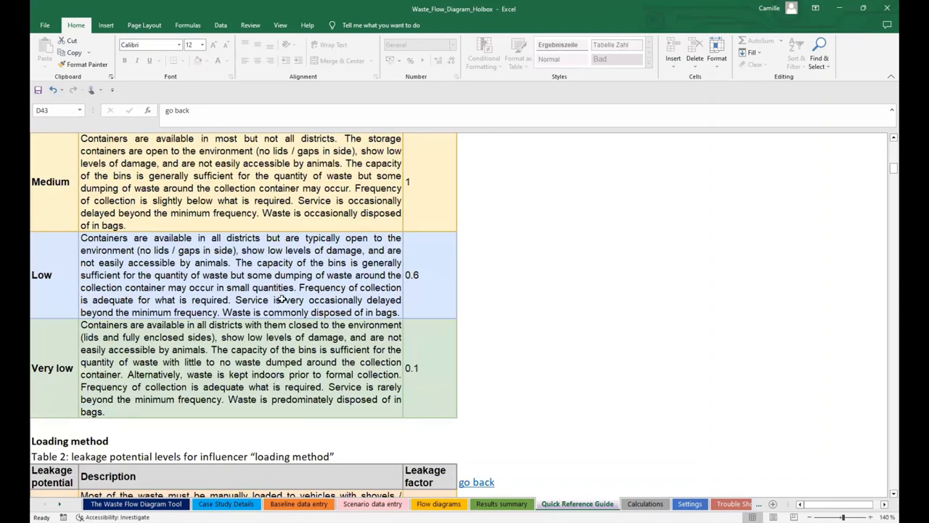
Step: View the Settings sheet's coefficient tables, the Trouble Shooting sheet and the Case Study Details sheet
click(698, 506)
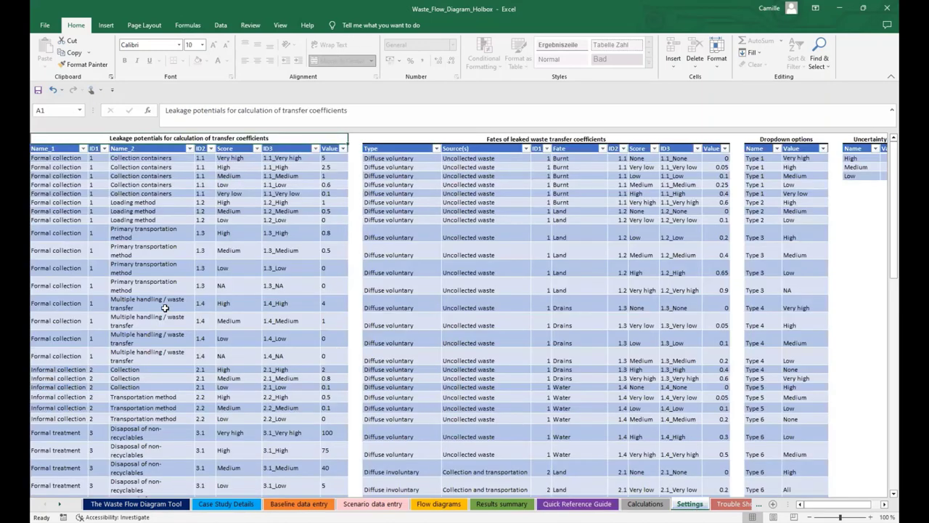
click(733, 504)
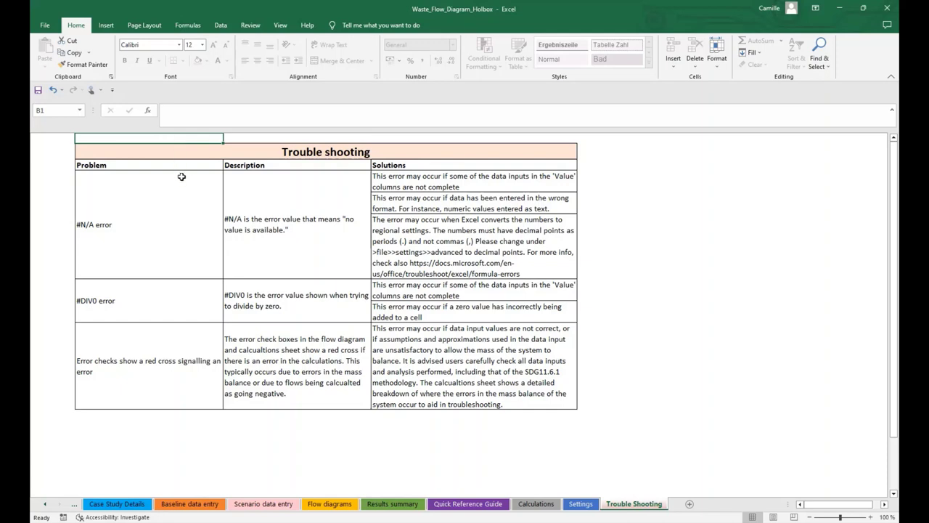
click(117, 503)
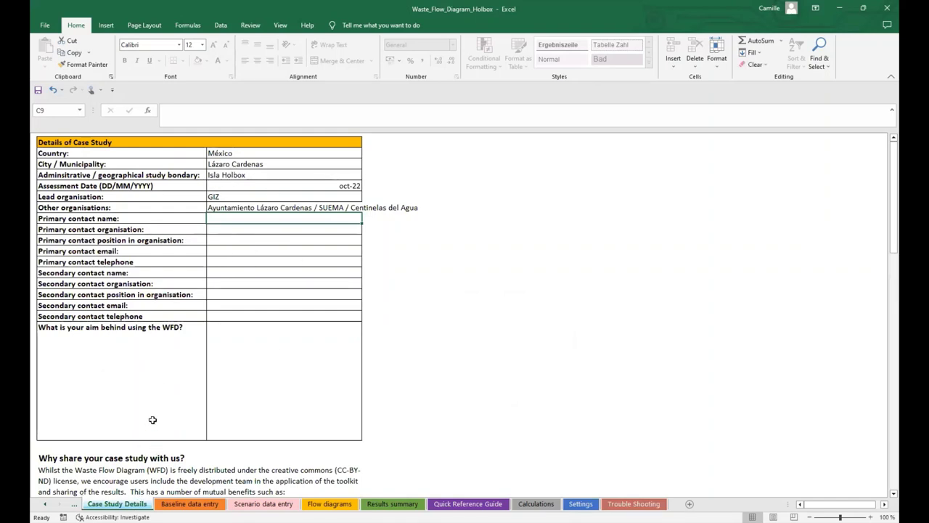
Step: In the baseline data entry sheet, view the Data Reliability options for municipal solid waste generation per capita without changing the selection
click(177, 504)
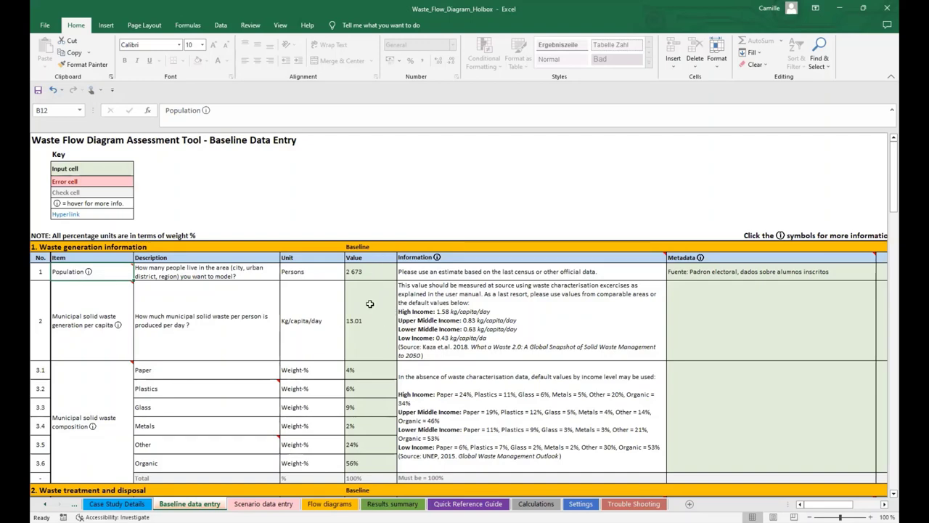
drag(827, 503, 849, 503)
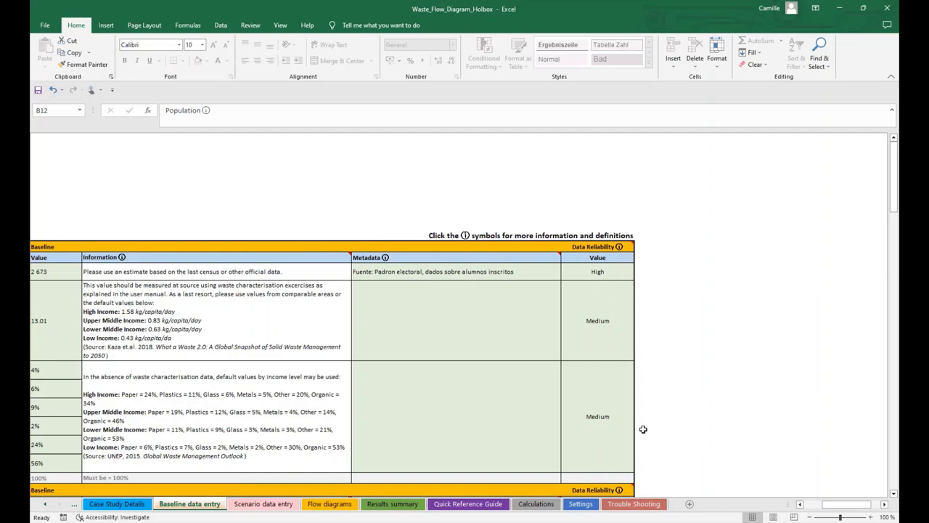
click(616, 321)
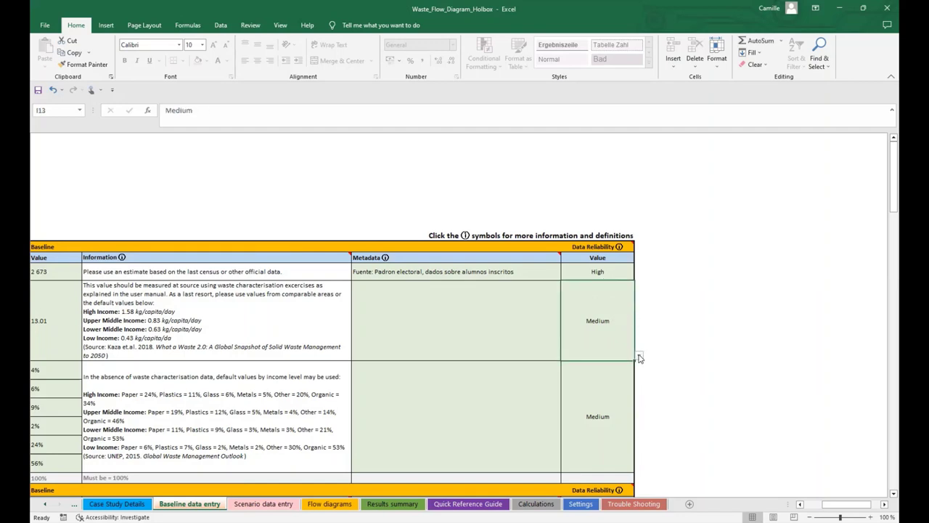
click(640, 357)
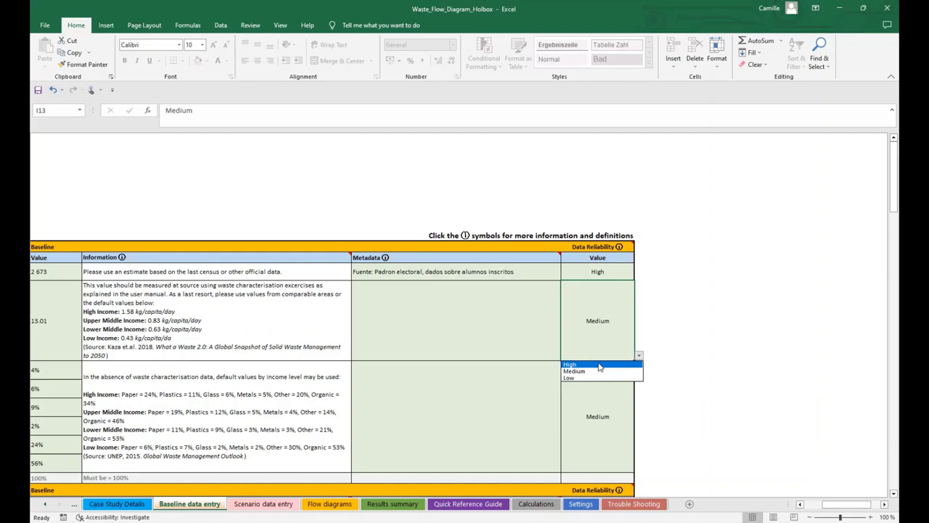
click(639, 357)
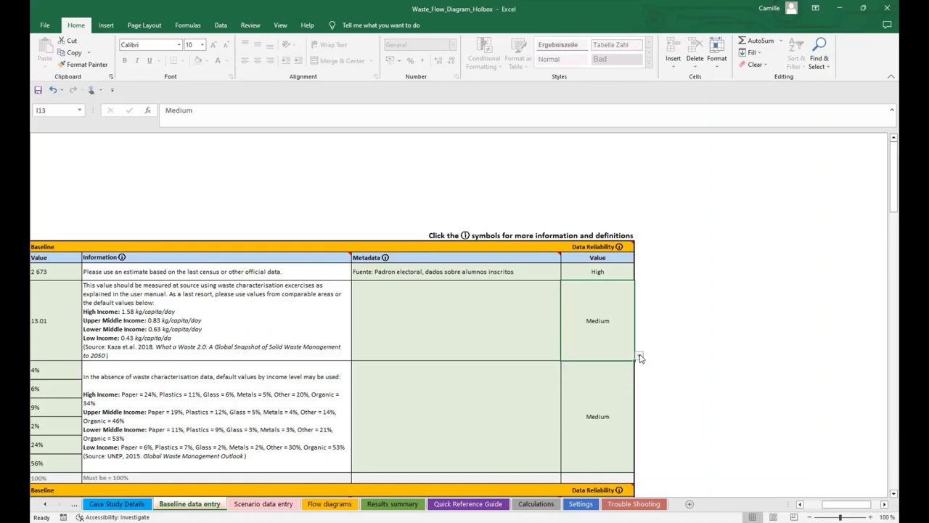
drag(825, 502, 806, 502)
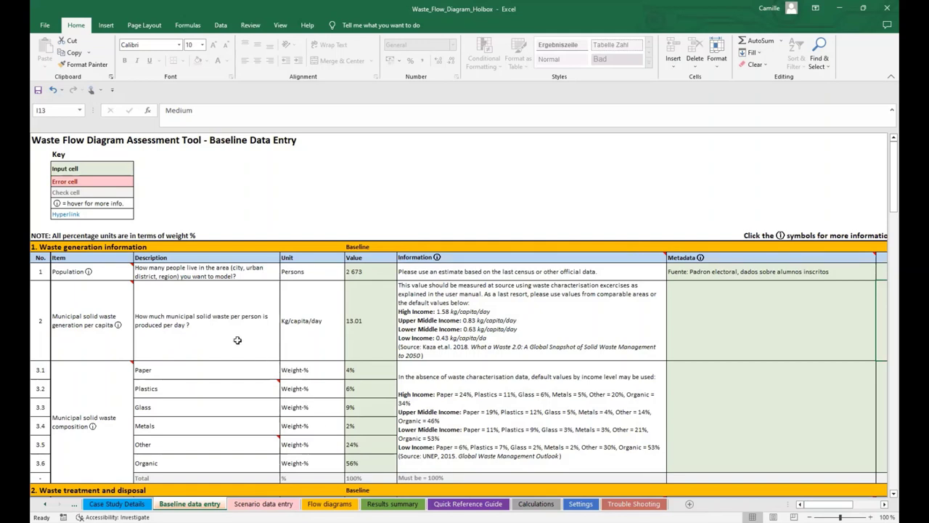
Step: Read the notes for population, waste generation per capita and waste composition, and check the per-capita generation unit
mouse_move(107, 272)
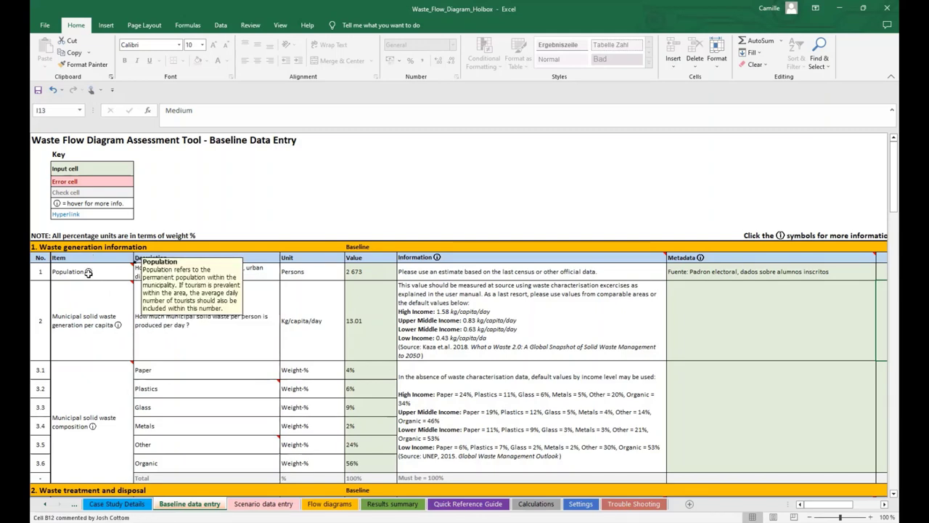
mouse_move(119, 324)
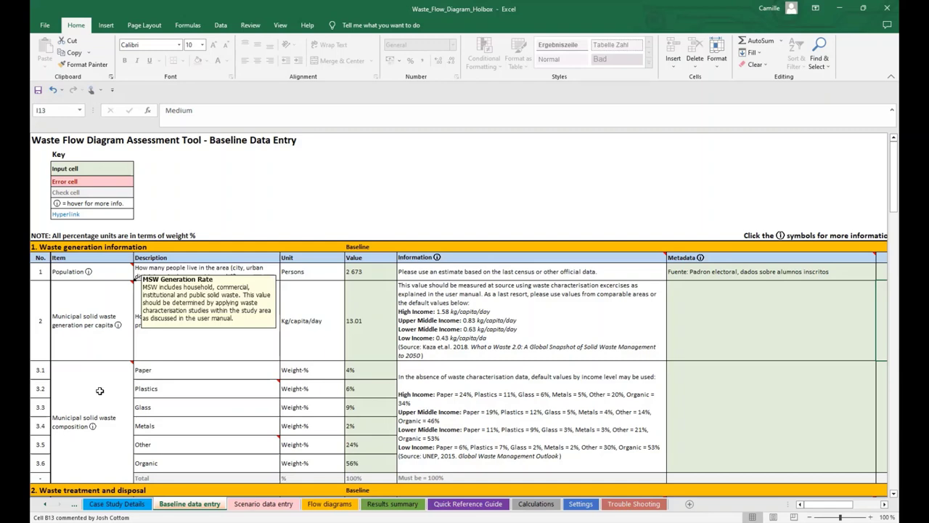
mouse_move(91, 426)
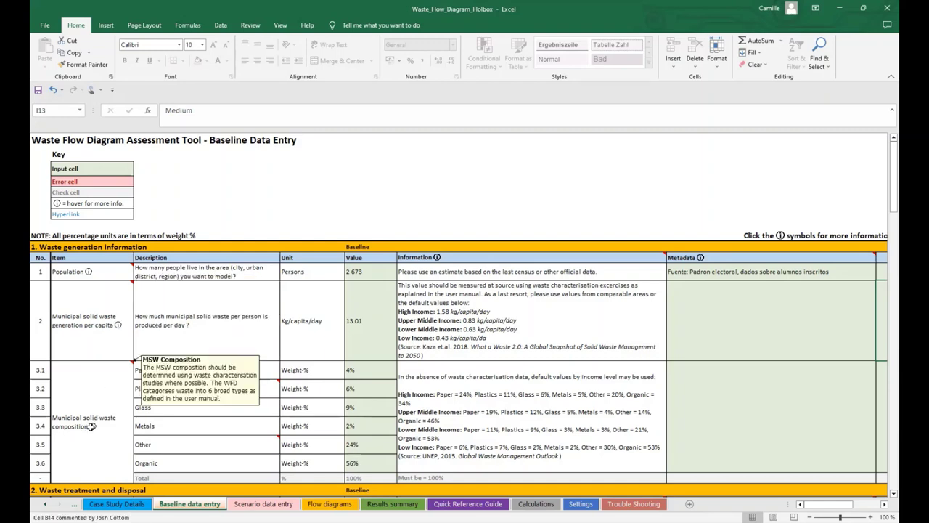
click(297, 330)
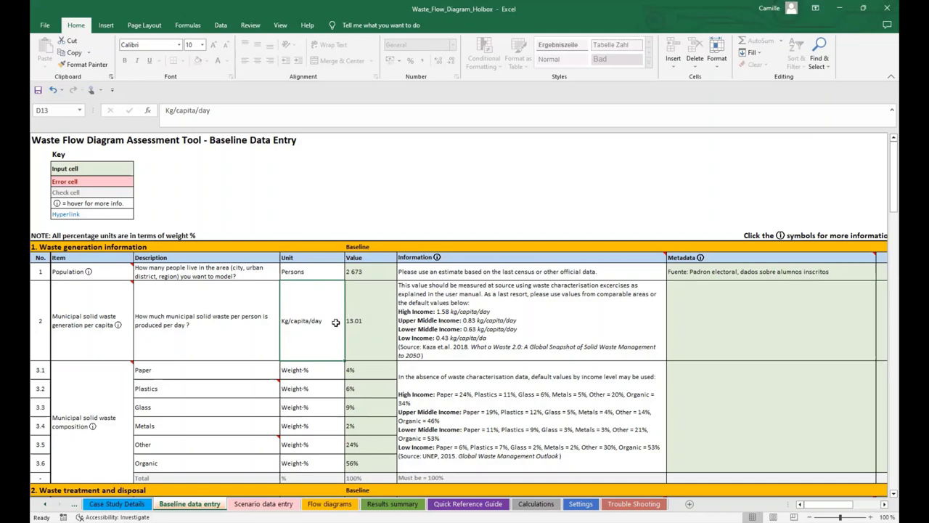
Step: Try a baseline Paper share of 2% in the waste composition values, and undo the change
scroll(334, 308, down, 1)
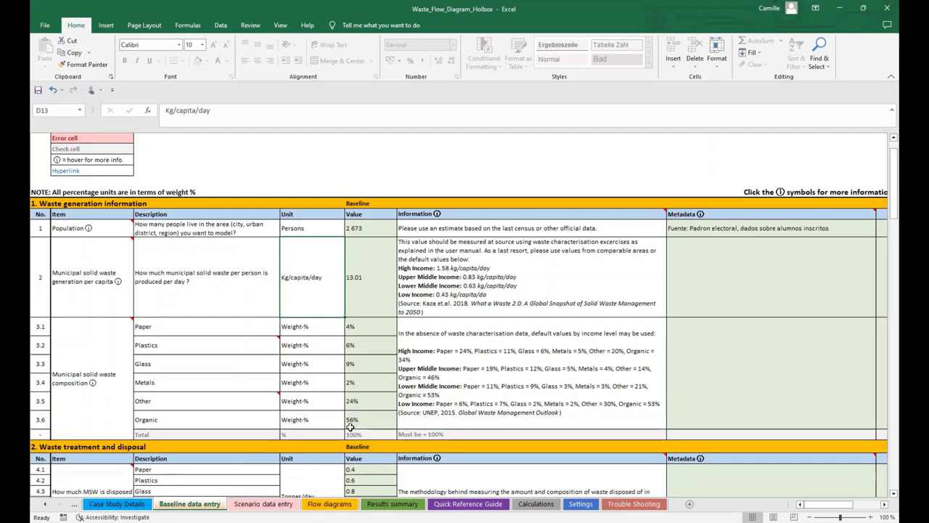
drag(357, 326, 358, 395)
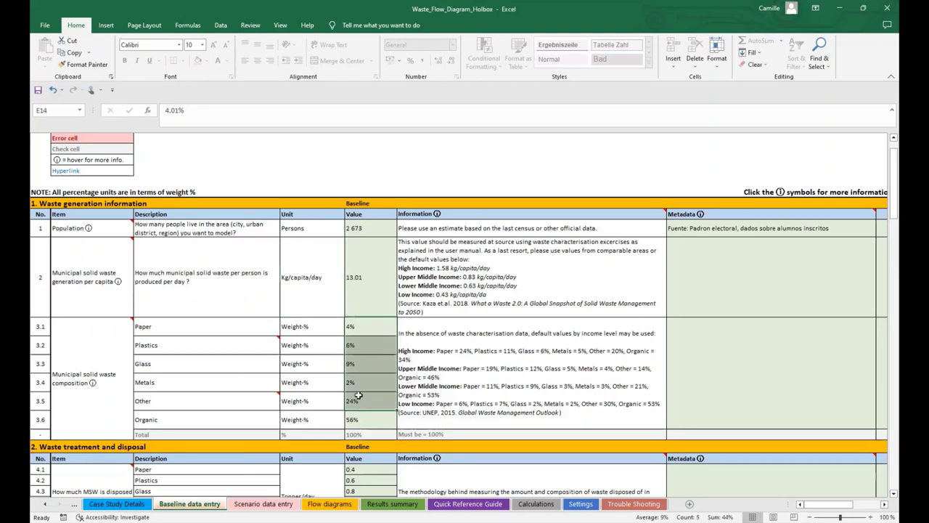
click(356, 327)
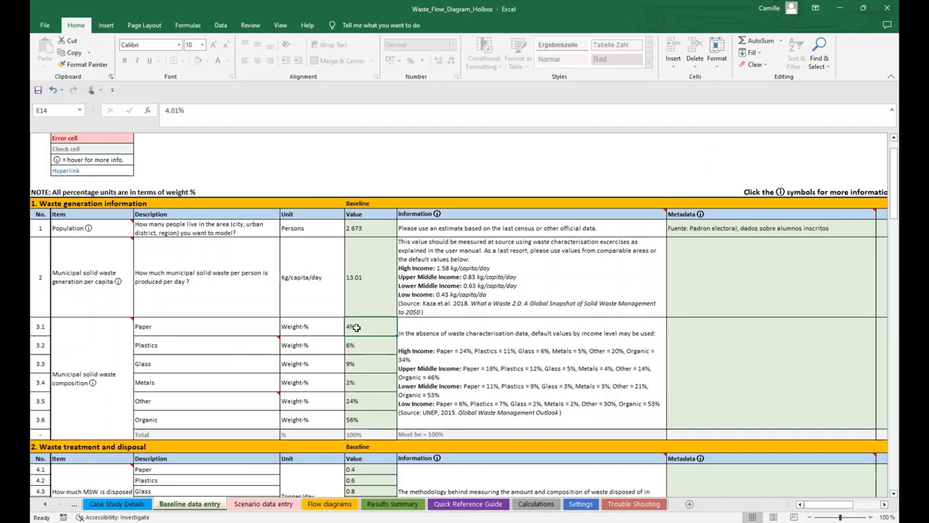
text(2)
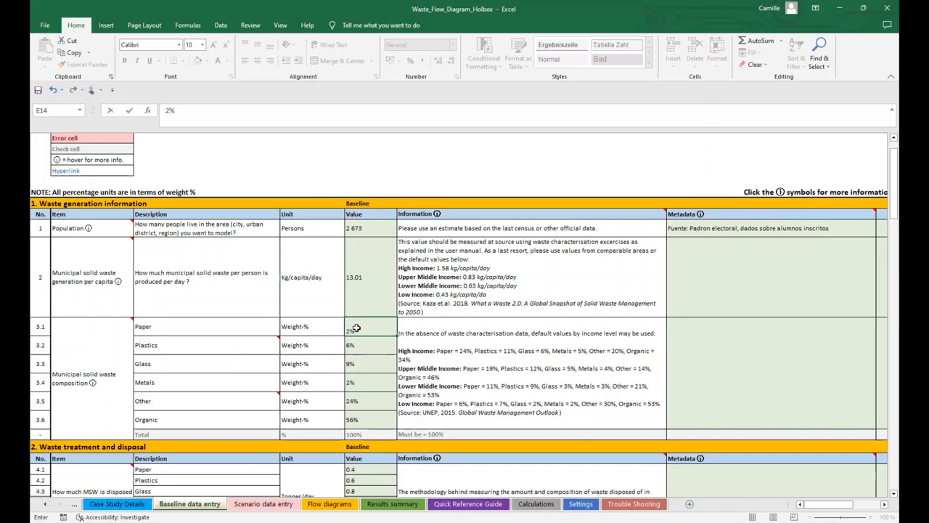
click(429, 357)
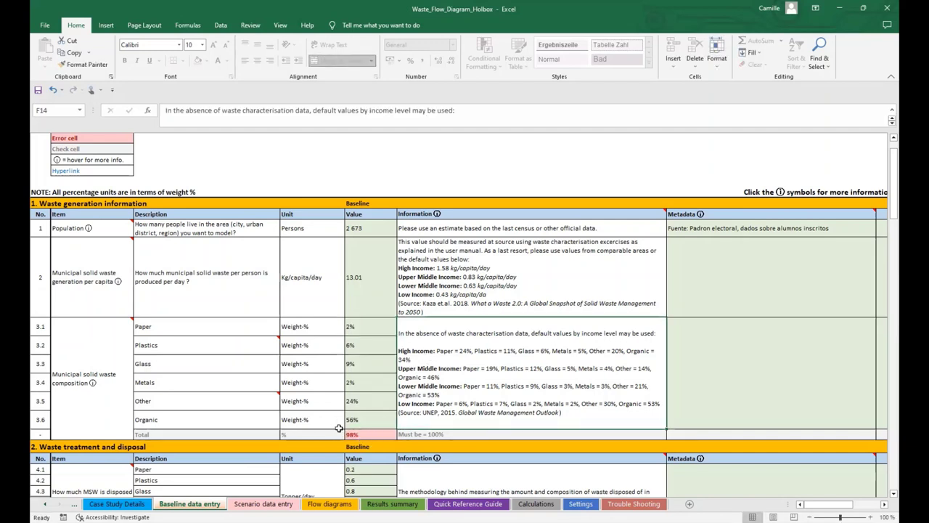
click(53, 89)
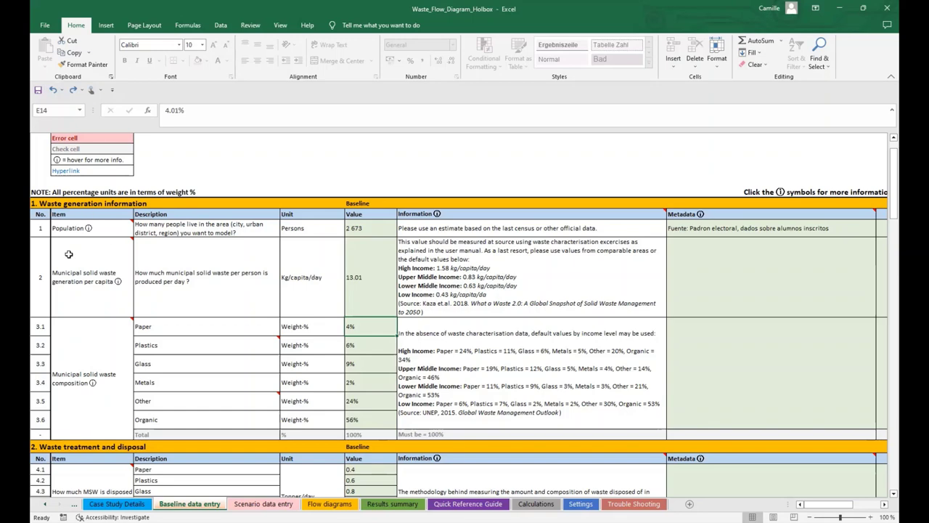
Step: Look through the remaining baseline sections, including waste treatment, controlled facilities and plastic leakage potential levels
scroll(81, 452, down, 3)
scroll(82, 452, down, 10)
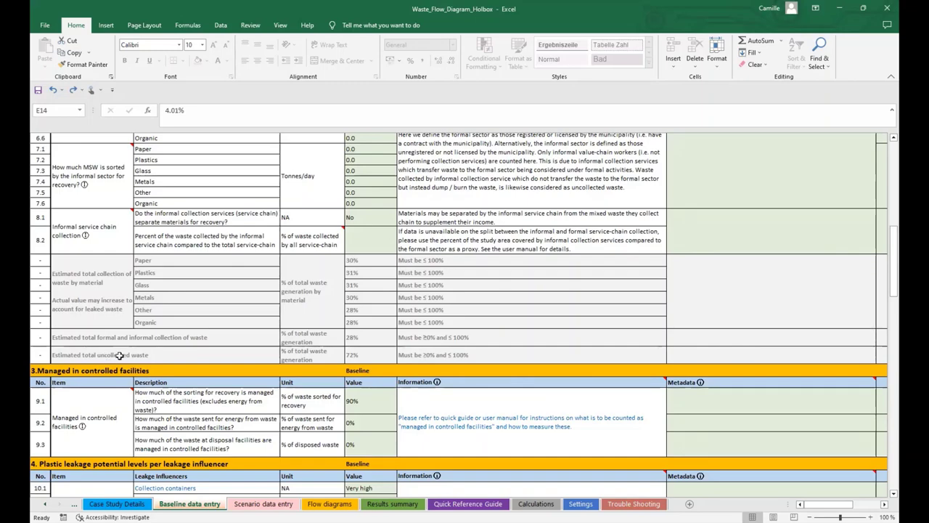
scroll(119, 354, down, 5)
scroll(82, 357, down, 5)
scroll(81, 357, down, 5)
scroll(100, 330, up, 8)
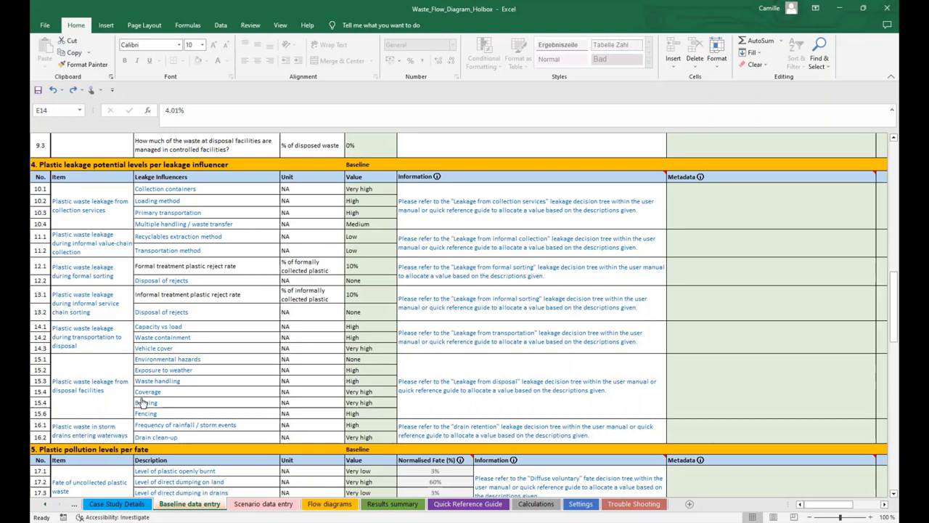
Step: View the level options for the Collection containers influencer, consult its linked leakage potential table, and return to the baseline sheet
click(374, 192)
click(402, 191)
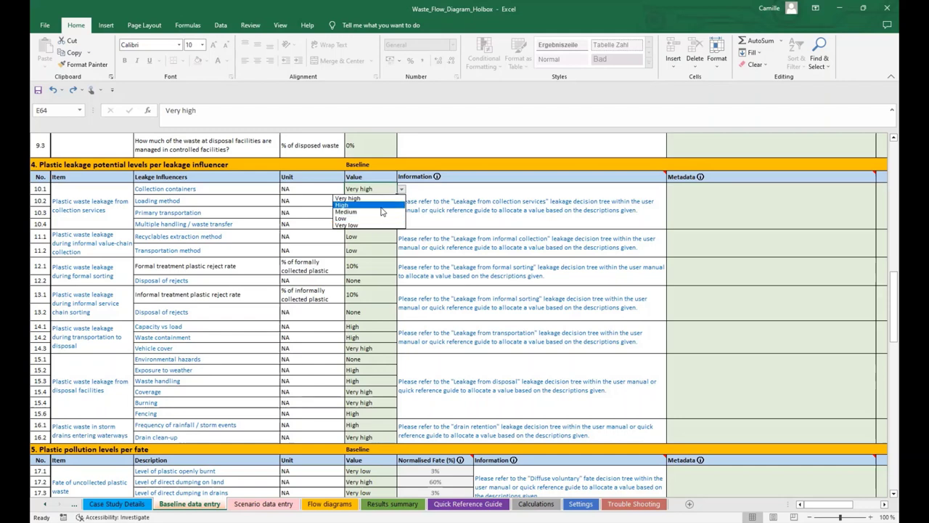
click(401, 190)
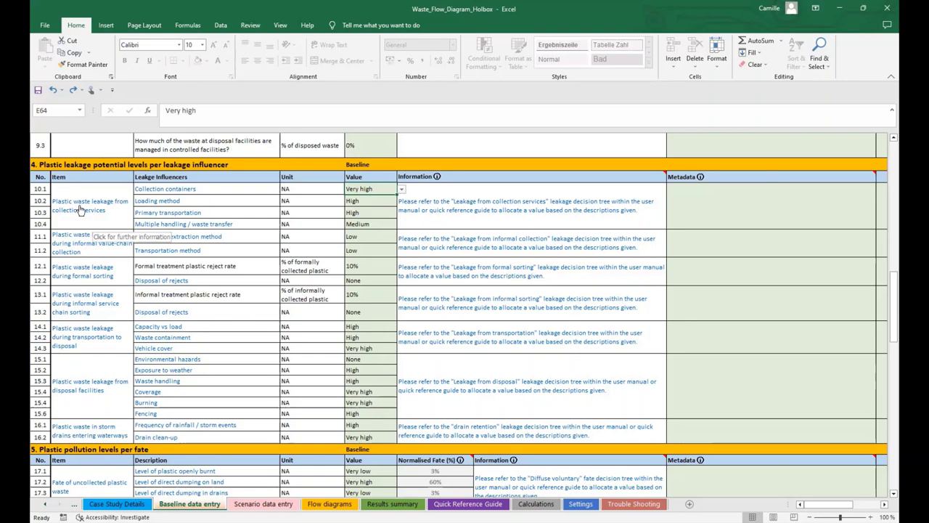
click(146, 192)
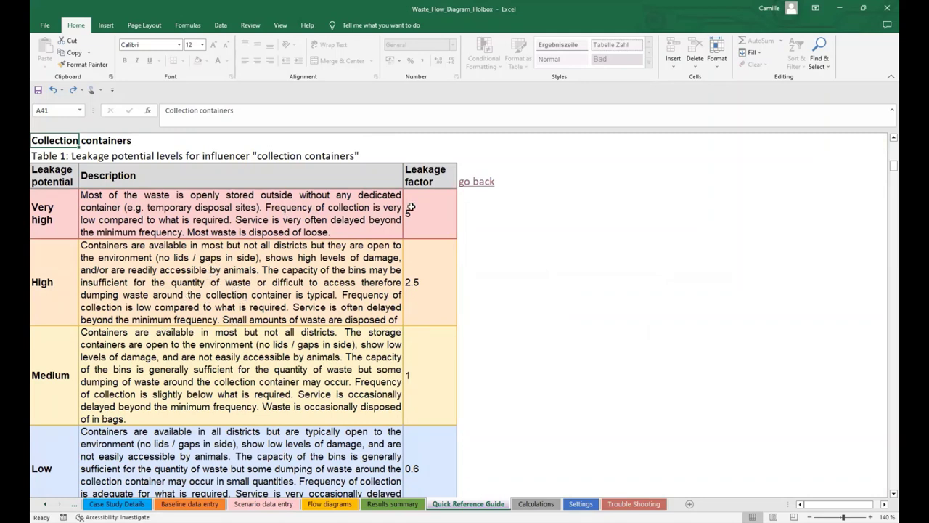
click(476, 184)
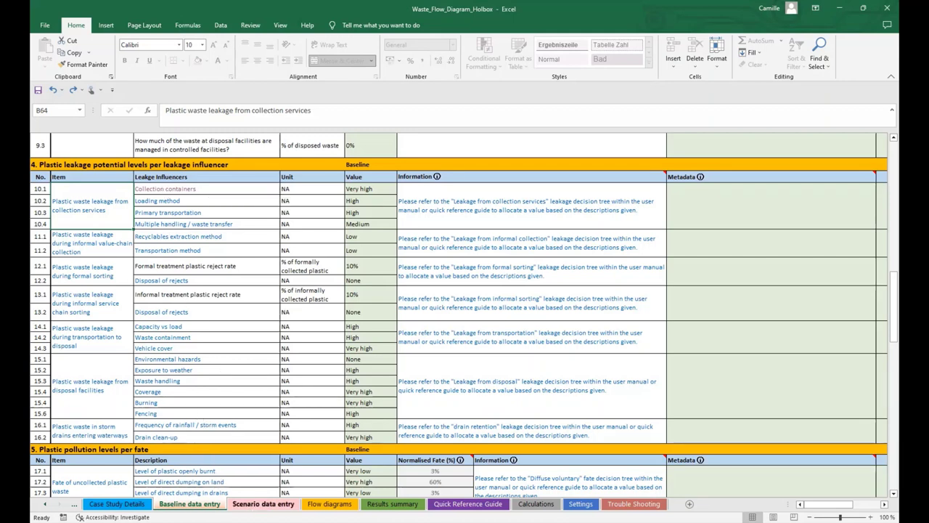
Step: View the scenario data entry sheet and examine the baseline plastic waste column in the waste management results summary
click(252, 505)
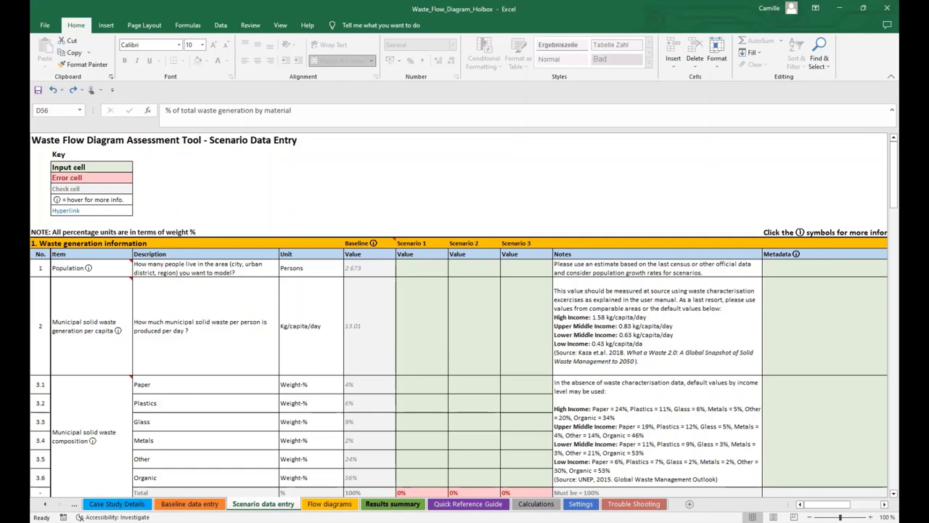
click(392, 504)
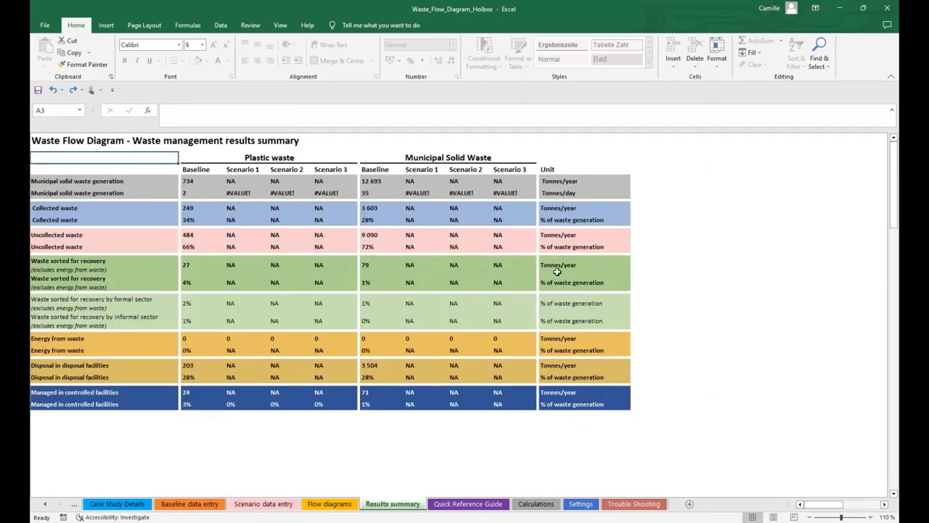
drag(198, 169, 203, 404)
click(202, 364)
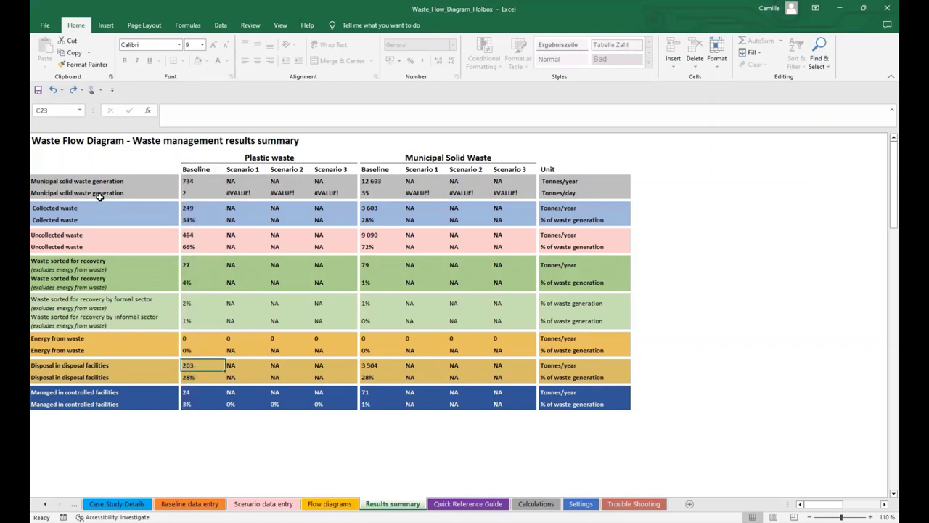
Step: Review the results summary categories for waste generation, collection, sorting for recovery and disposal in disposal facilities
drag(94, 182, 90, 224)
click(88, 210)
drag(92, 259, 93, 326)
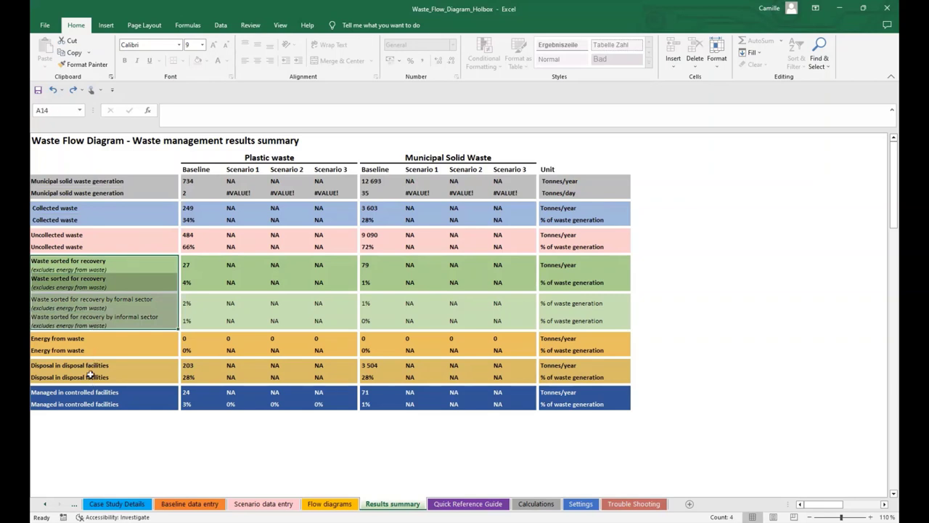
drag(83, 367, 126, 382)
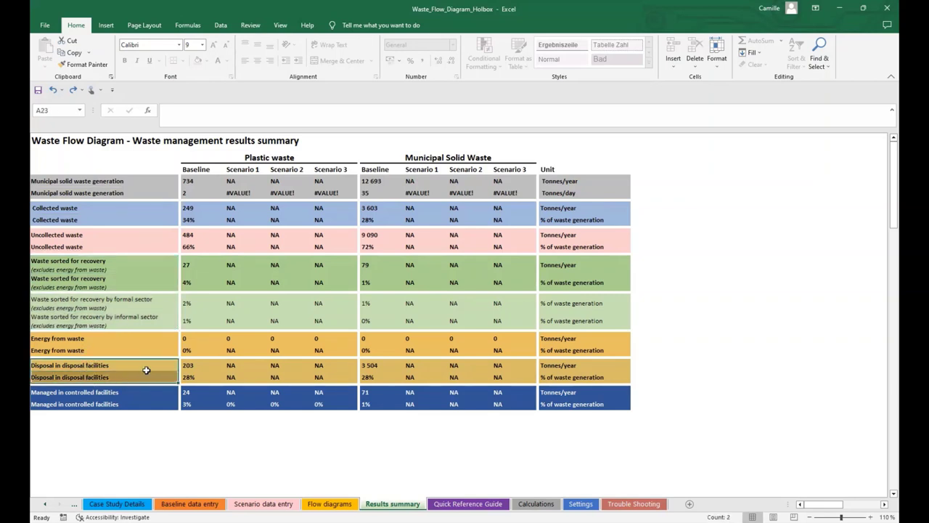
scroll(145, 371, down, 2)
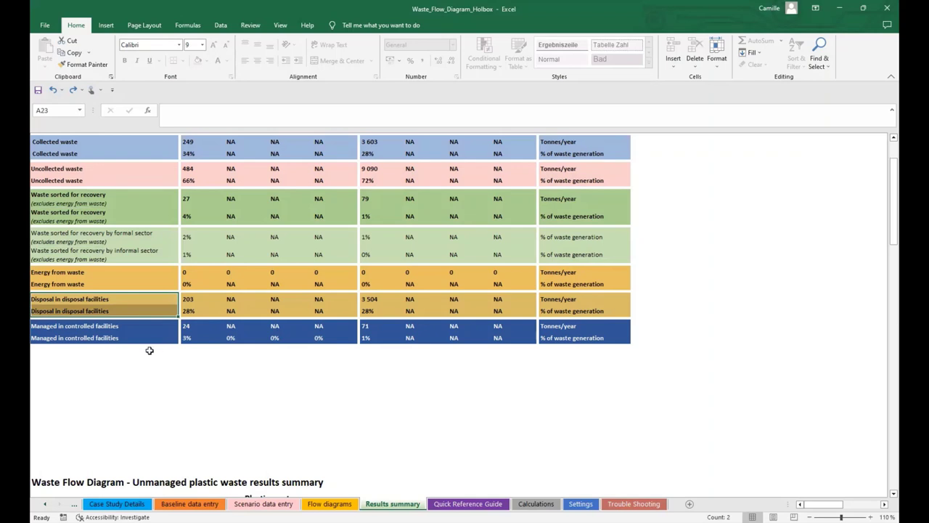
Step: Examine the unmanaged plastic waste results summary, focusing on the contributions from uncollected waste through disposal facilities
scroll(154, 349, down, 1)
scroll(164, 357, down, 1)
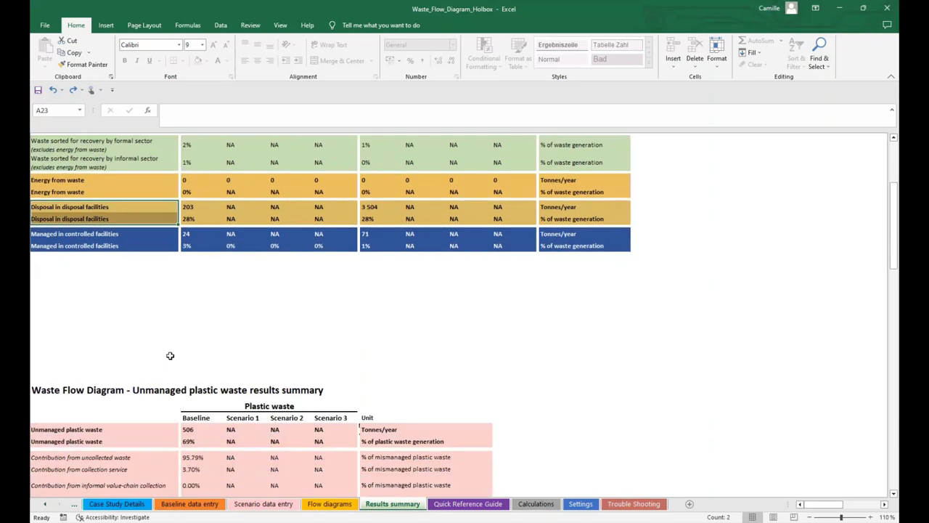
scroll(167, 355, down, 4)
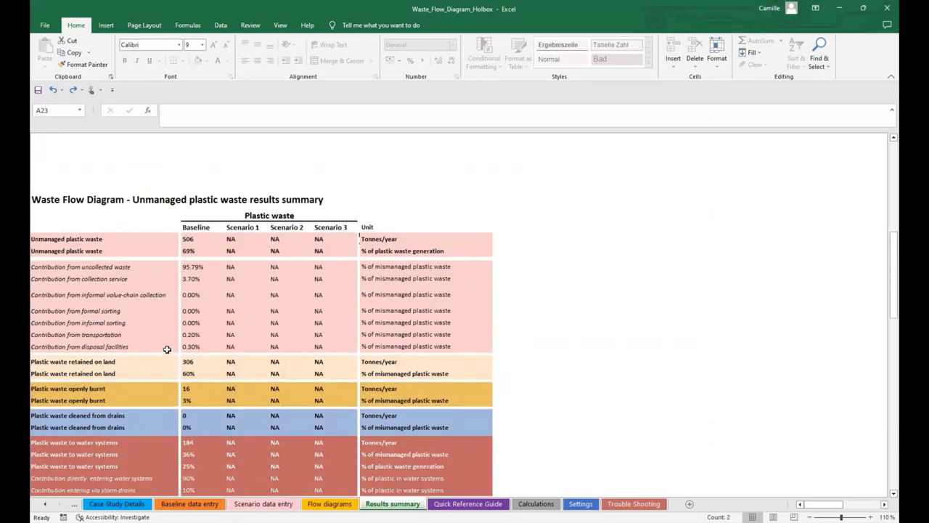
scroll(167, 349, down, 1)
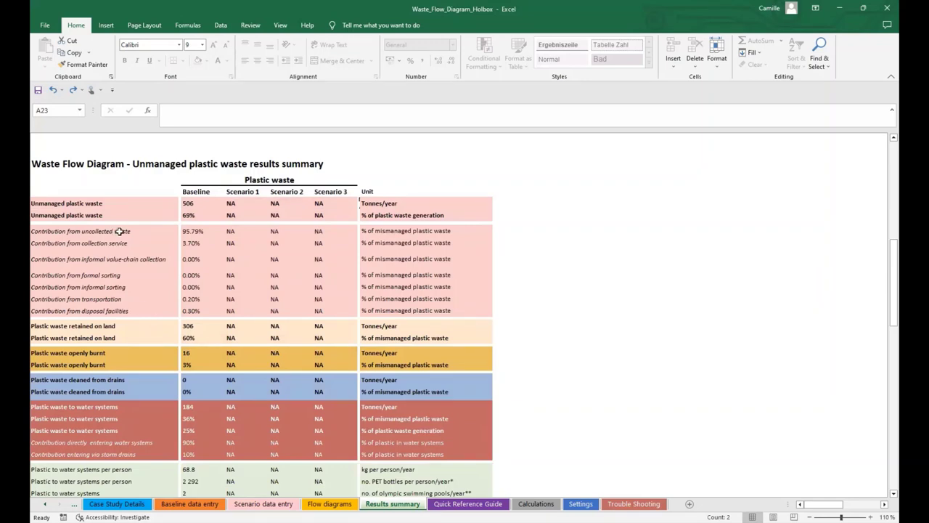
drag(119, 231, 120, 308)
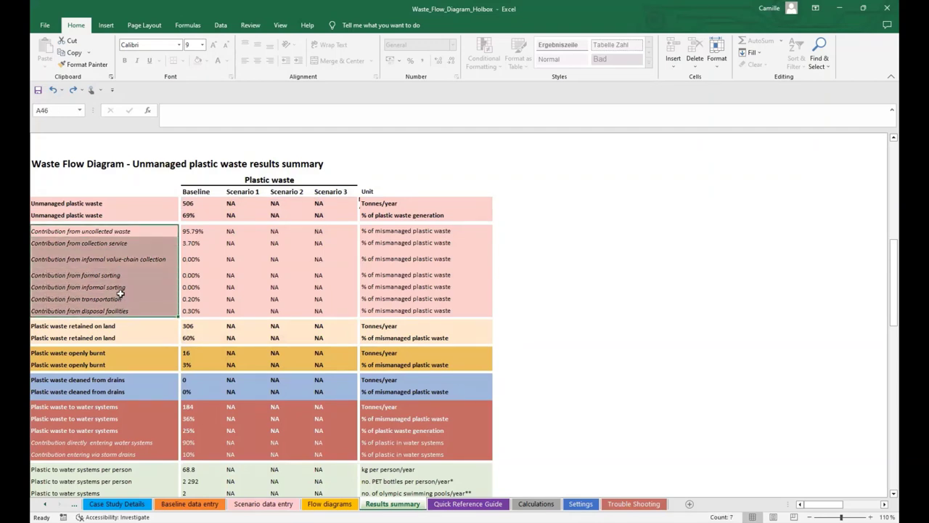
click(119, 264)
scroll(120, 272, down, 2)
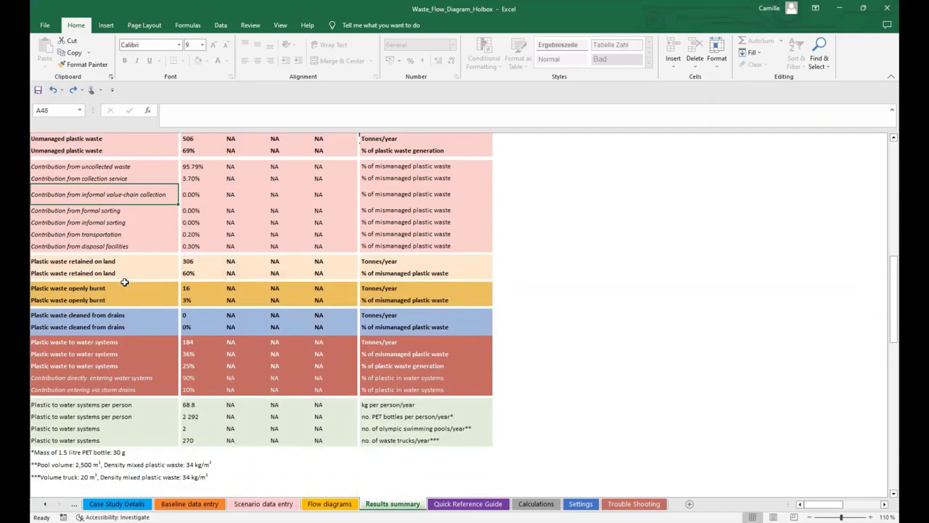
Step: Review the fates of unmanaged plastic waste: retained on land, openly burnt, cleaned from drains and released to water systems
drag(100, 263, 105, 377)
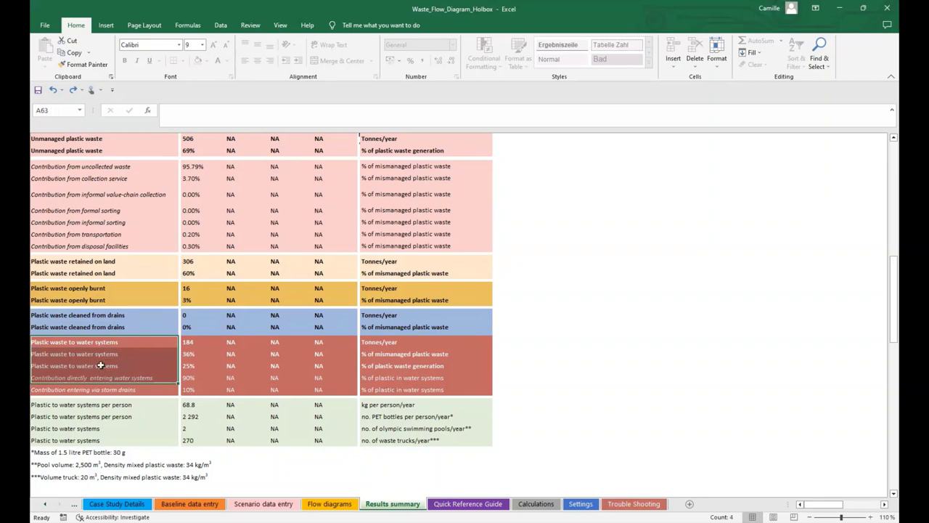
click(100, 356)
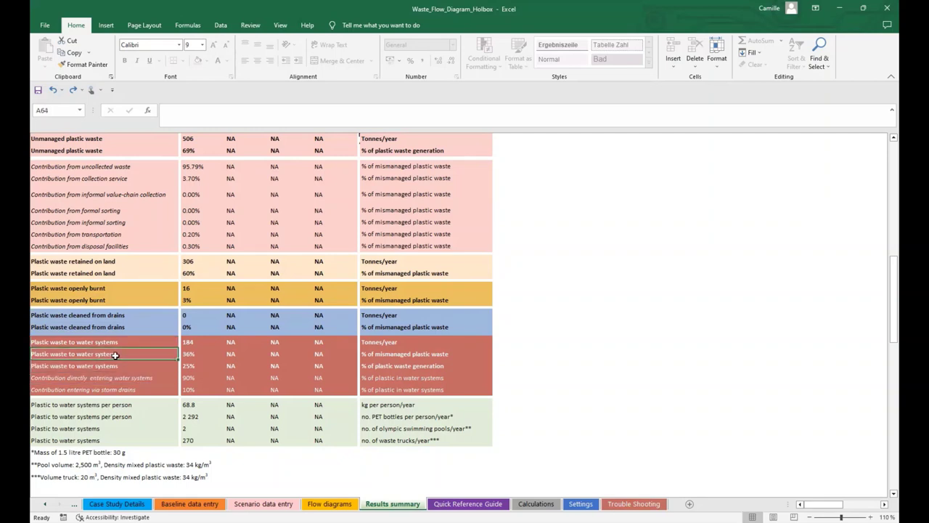
drag(102, 354, 143, 339)
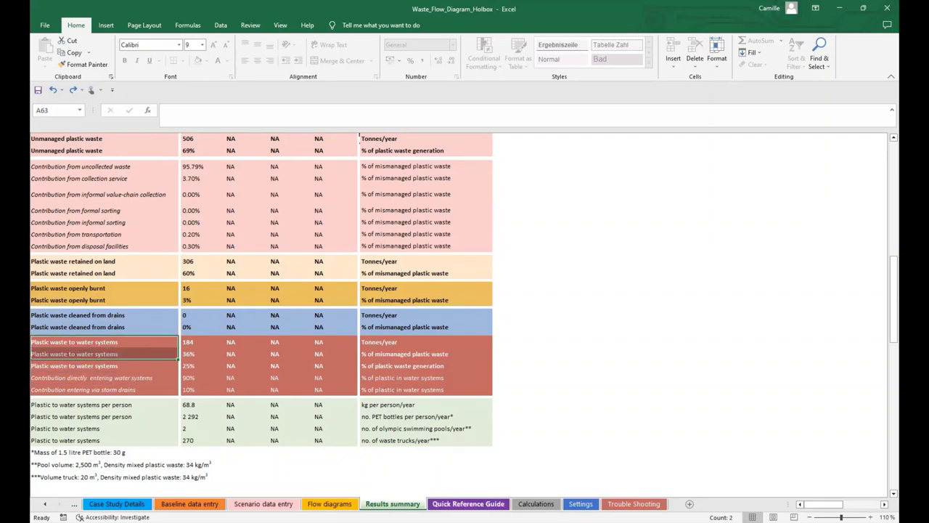
Step: View the flow diagrams sheet and examine the baseline plastics Waste Flow Diagram from generation to water systems
click(341, 505)
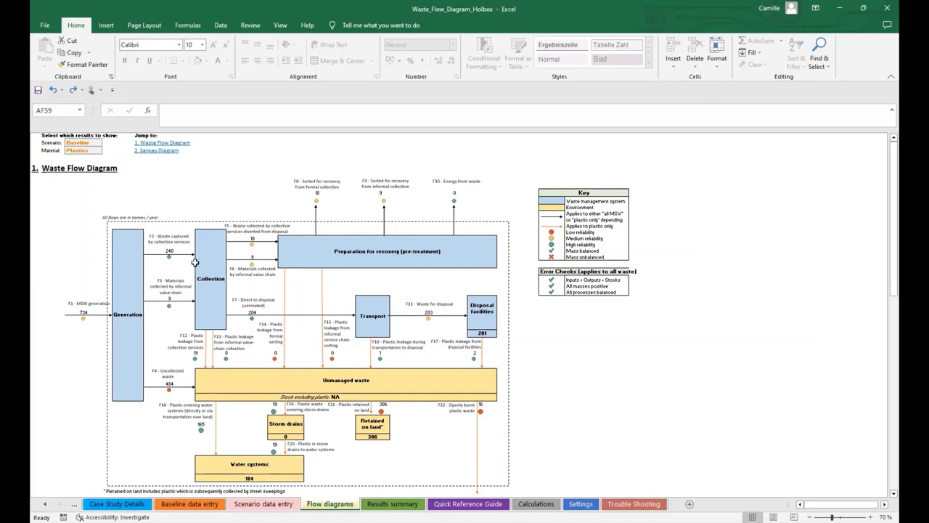
scroll(246, 265, down, 1)
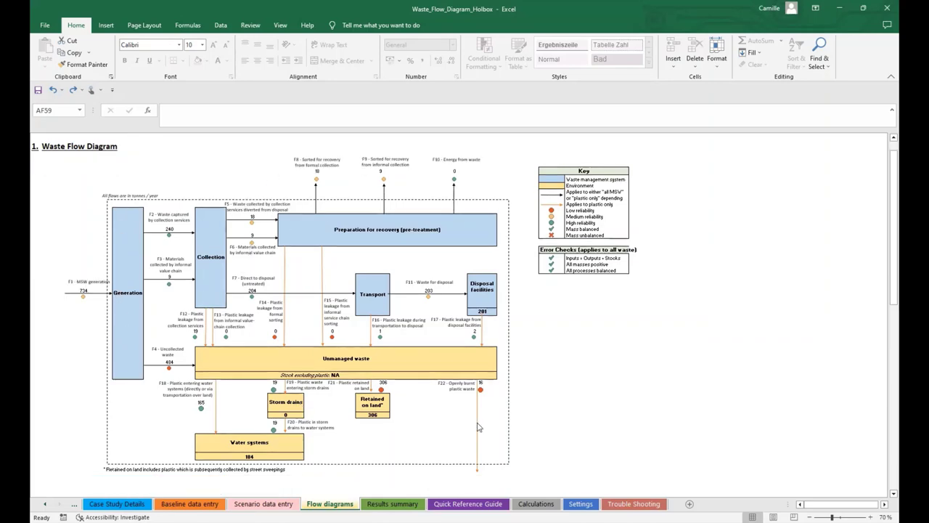
scroll(281, 358, down, 5)
scroll(281, 358, down, 1)
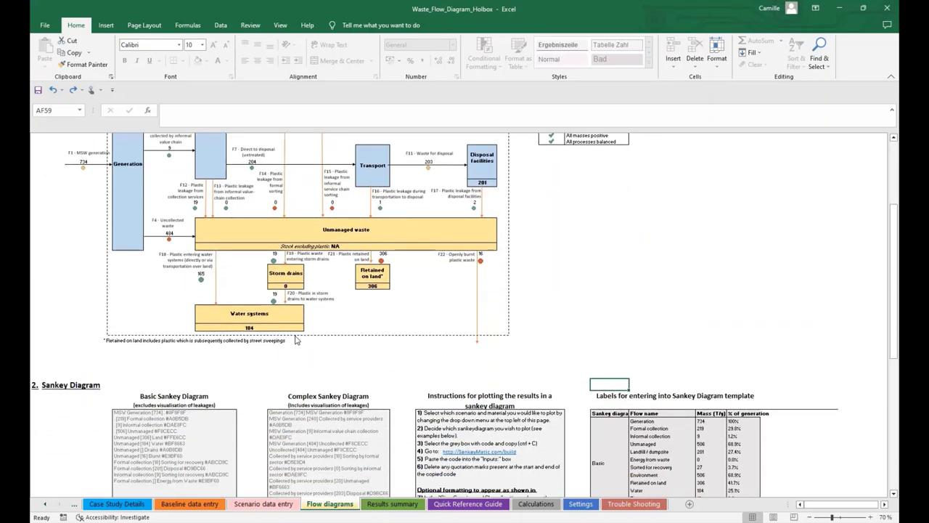
Step: Review the Sankey Diagram section, including the basic and complex code boxes, plotting instructions, labels table and example diagrams
scroll(413, 338, down, 3)
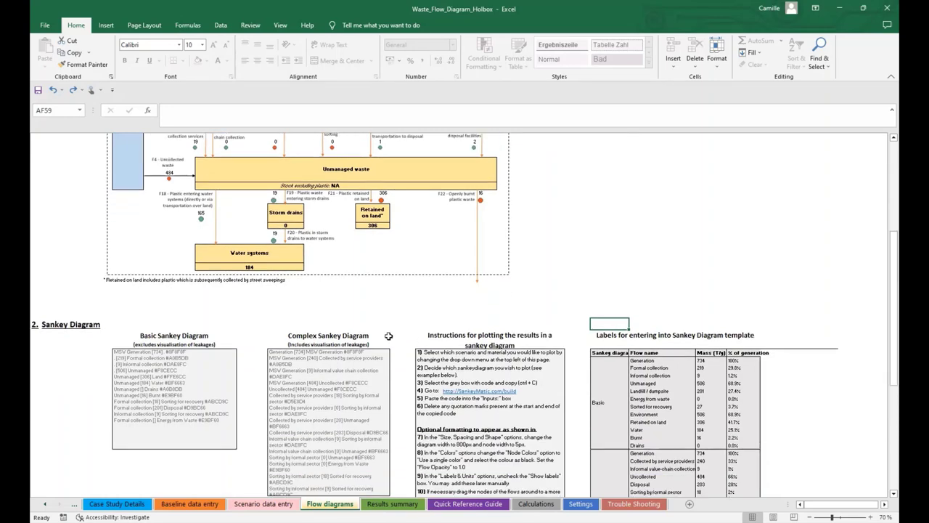
scroll(389, 320, down, 1)
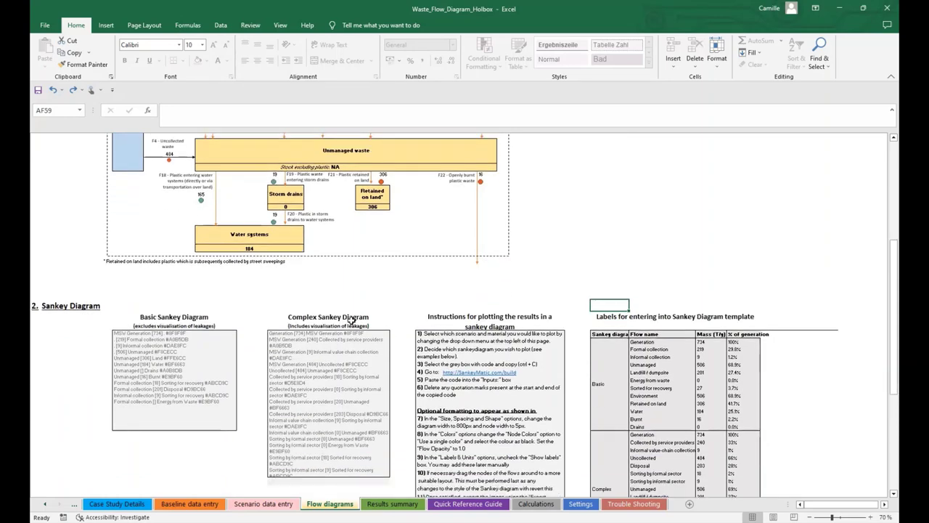
scroll(135, 307, down, 5)
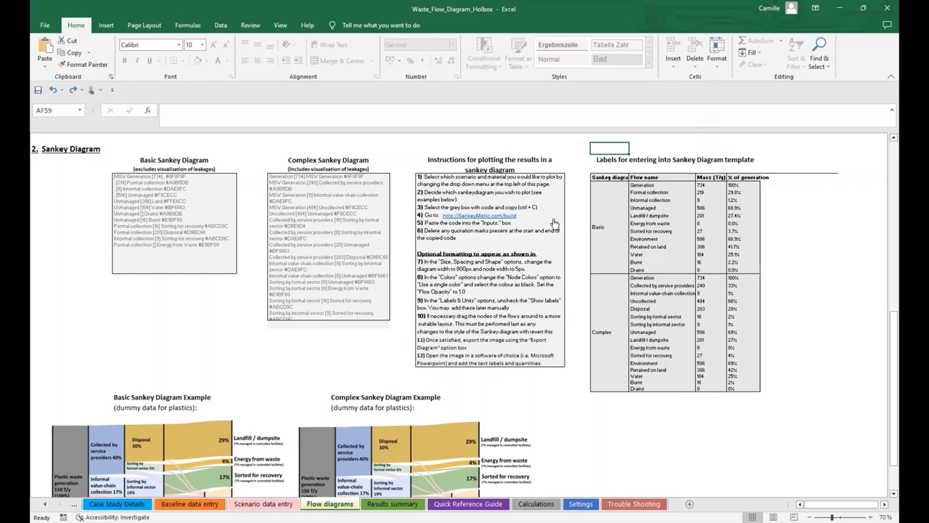
scroll(550, 220, down, 4)
scroll(550, 219, down, 2)
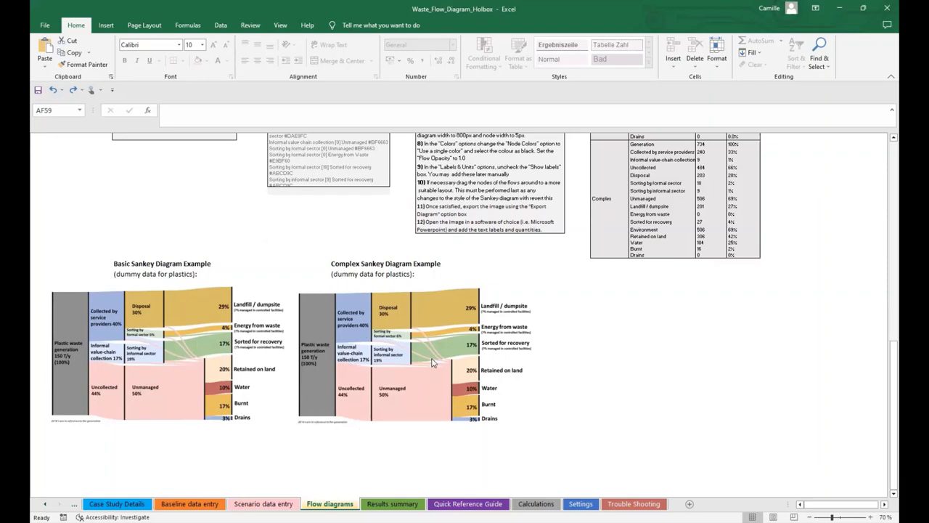
scroll(431, 358, up, 3)
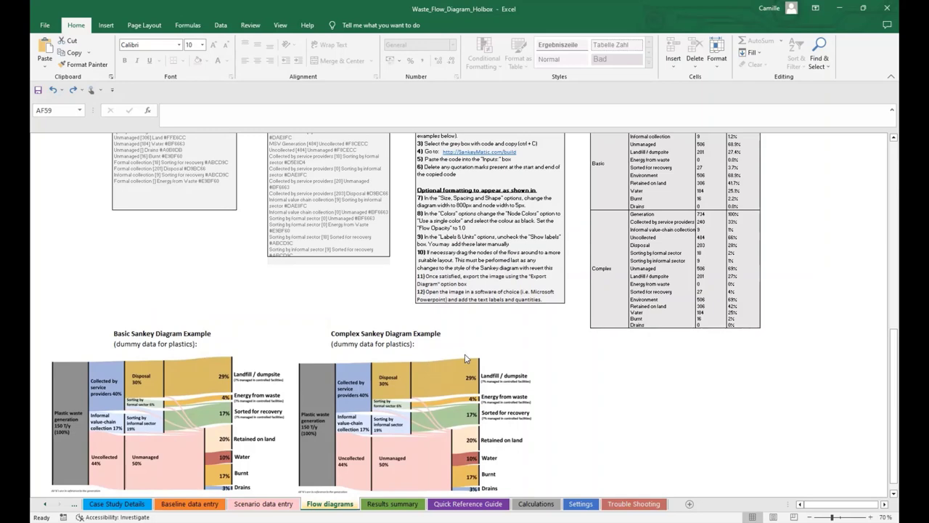
scroll(455, 356, up, 3)
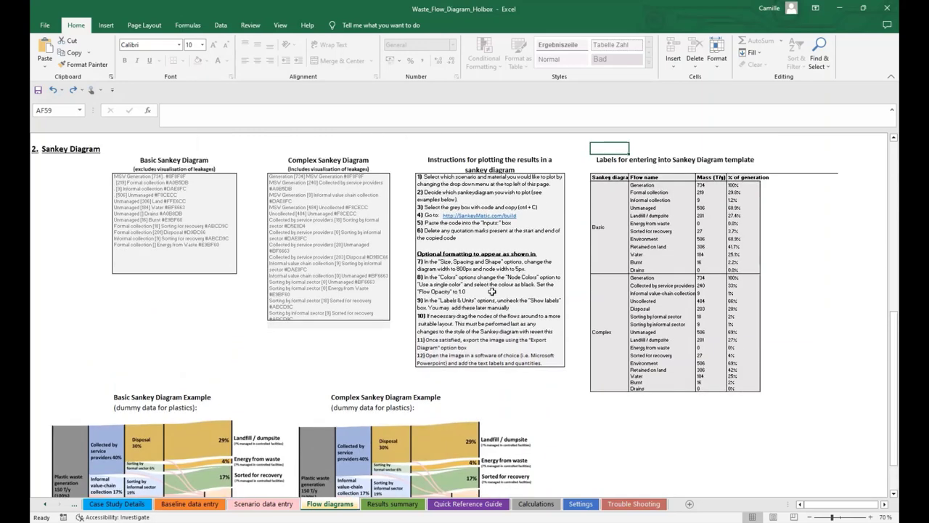
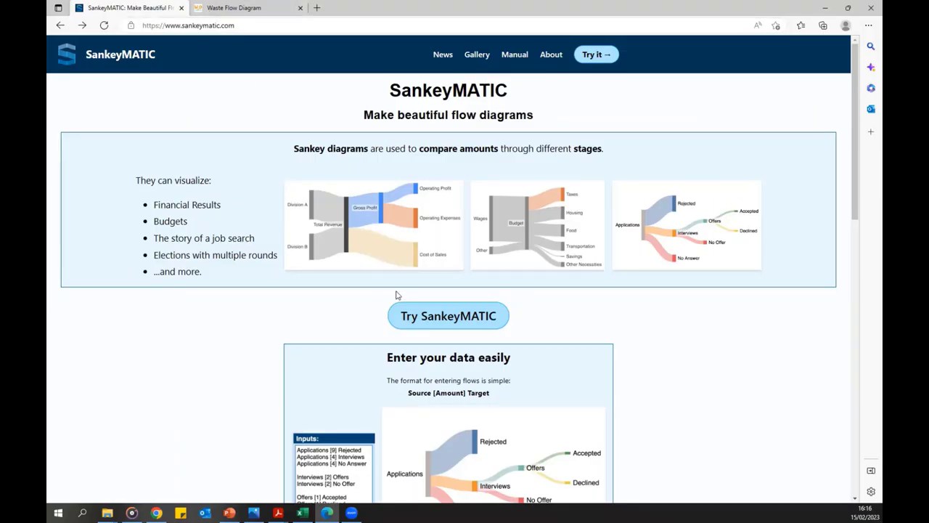
Step: Open the SankeyMATIC diagram builder in the browser and copy the Complex Sankey Diagram code from the Excel workbook
click(412, 315)
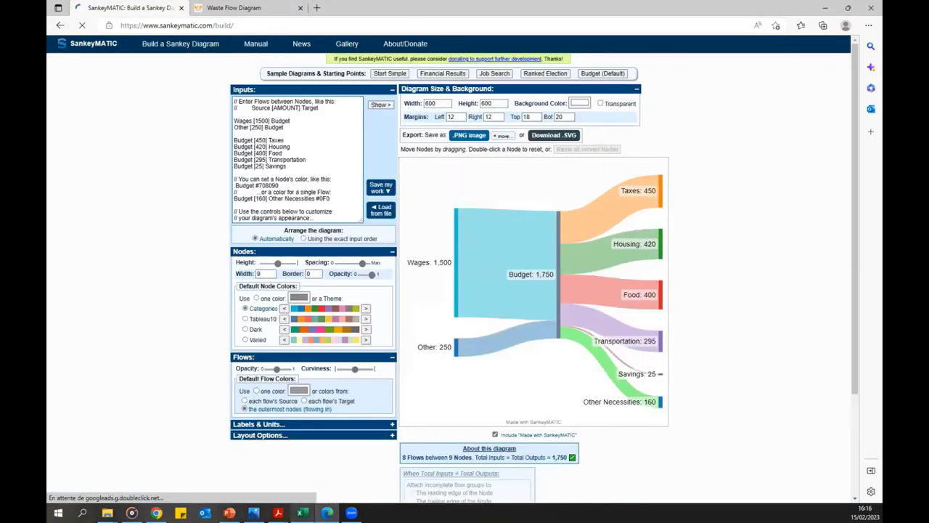
click(302, 512)
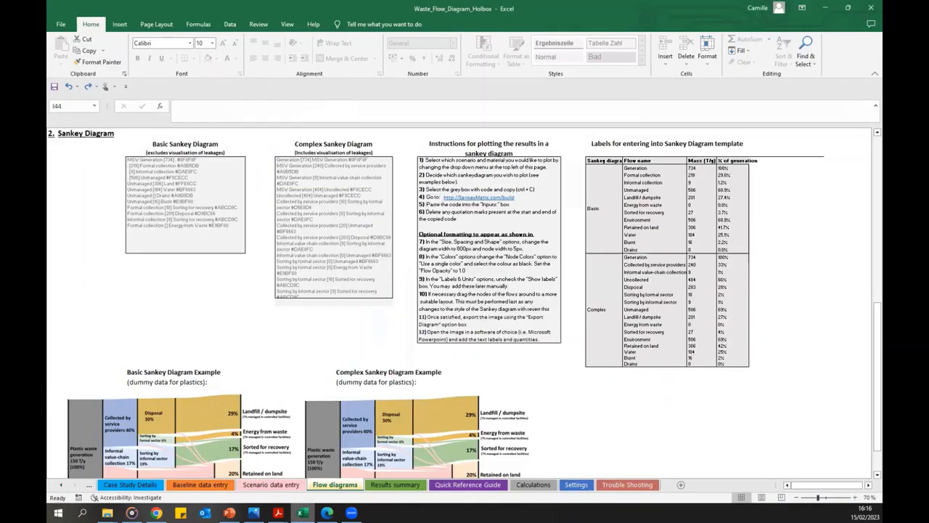
click(325, 213)
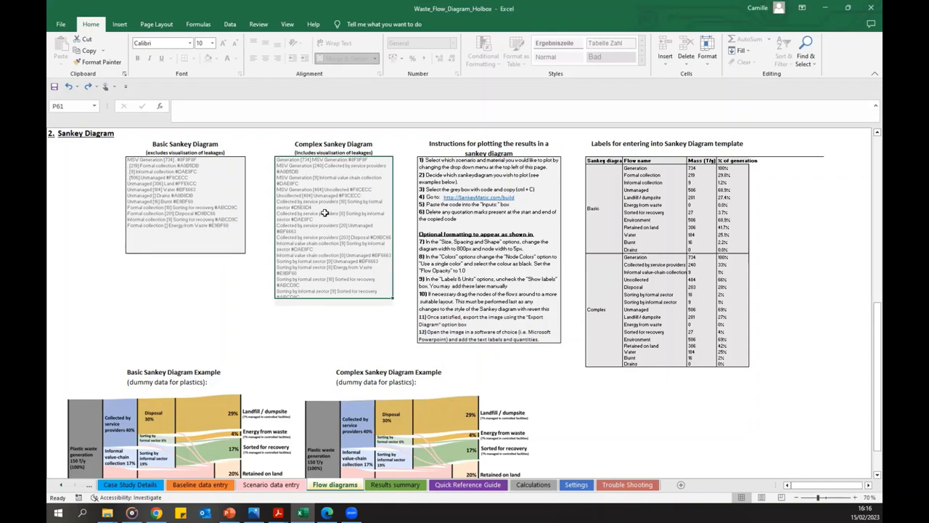
right_click(324, 213)
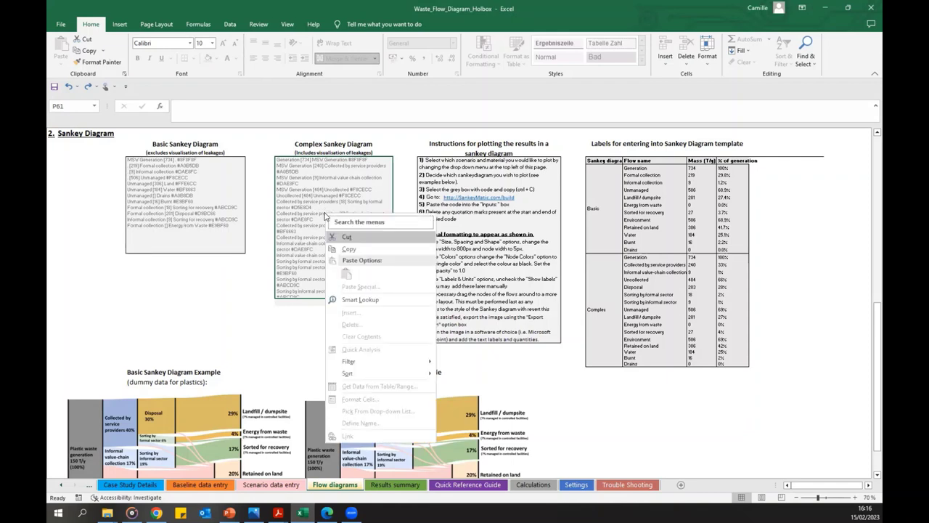
click(348, 249)
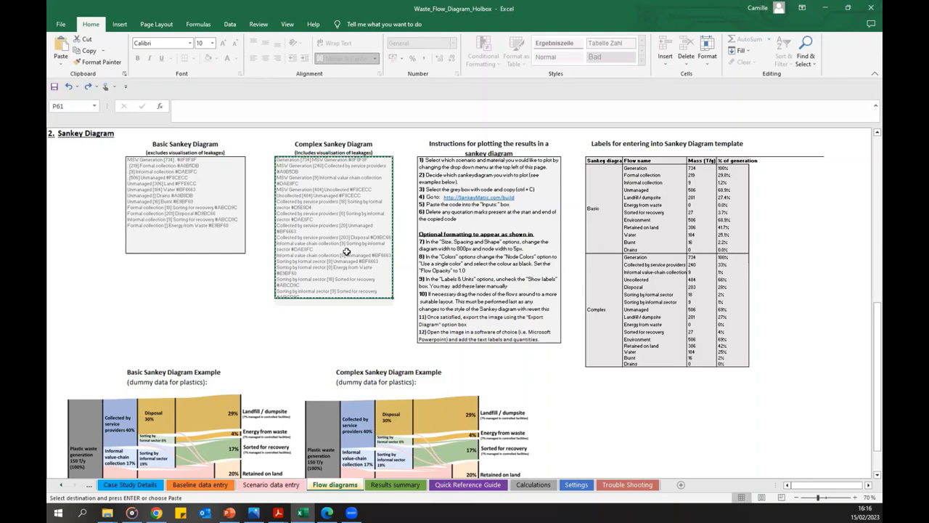
Step: Replace the sample flows in SankeyMATIC's diagram inputs with the copied Complex Sankey Diagram code
click(326, 513)
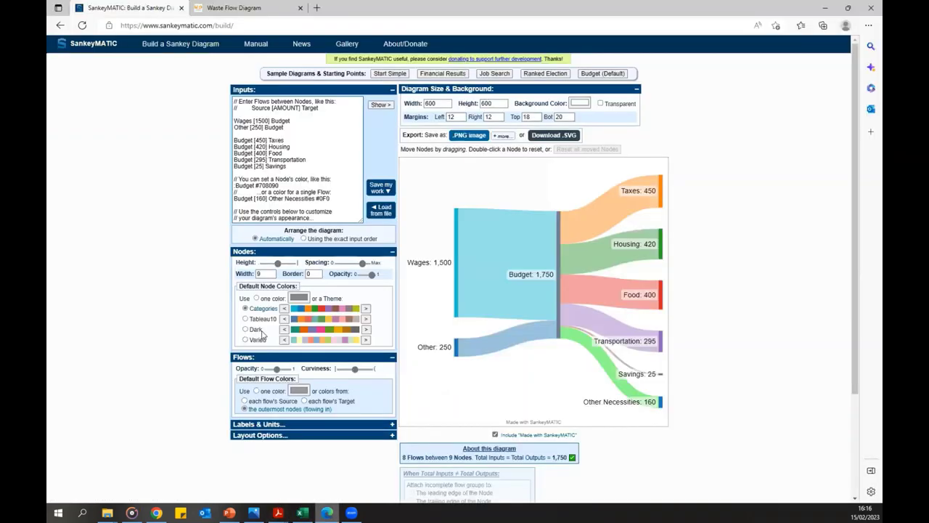
click(255, 159)
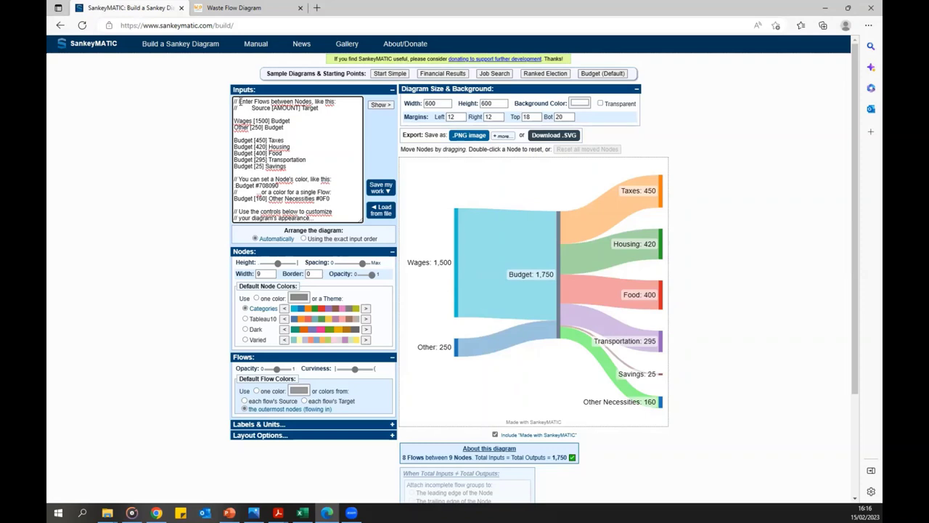
drag(234, 102, 332, 222)
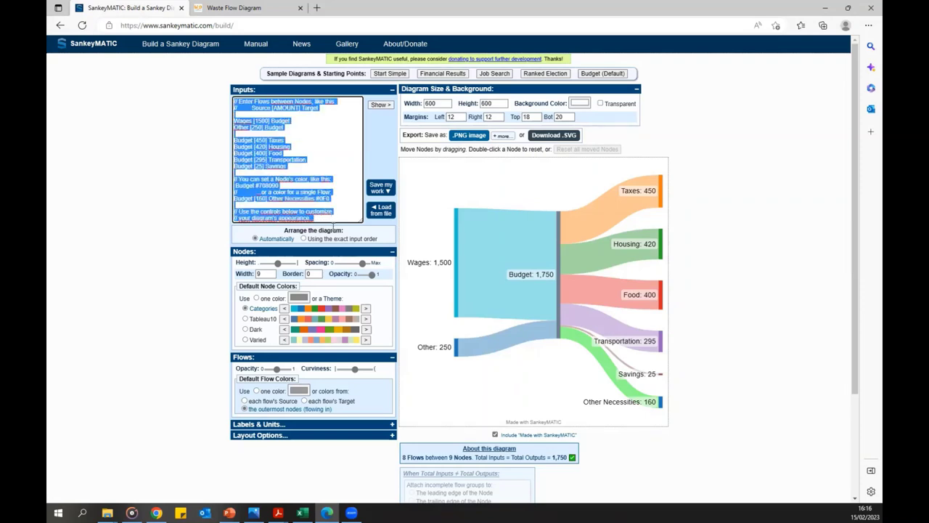
key(BackSpace)
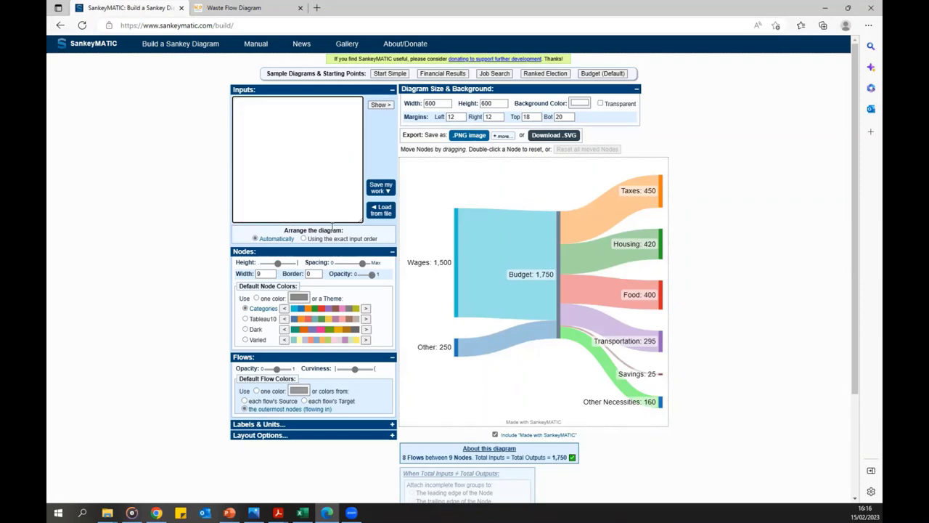
right_click(319, 158)
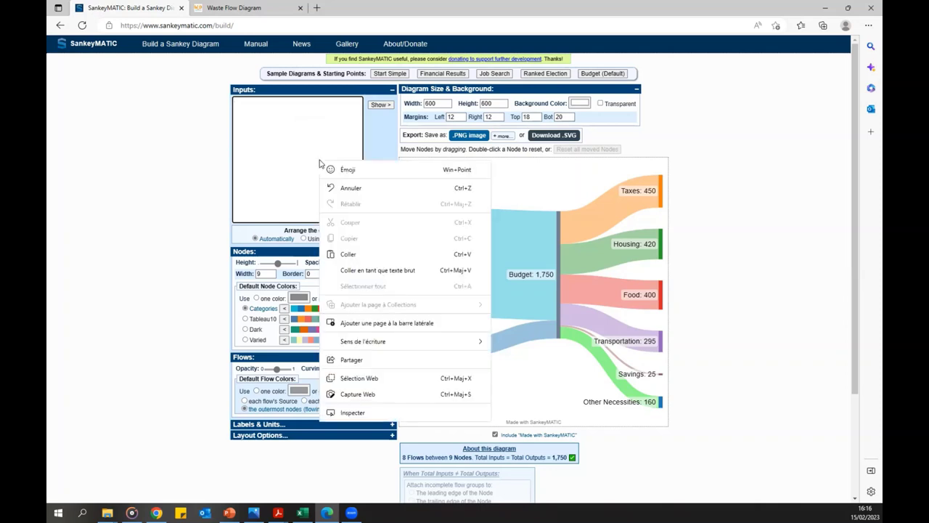
click(347, 254)
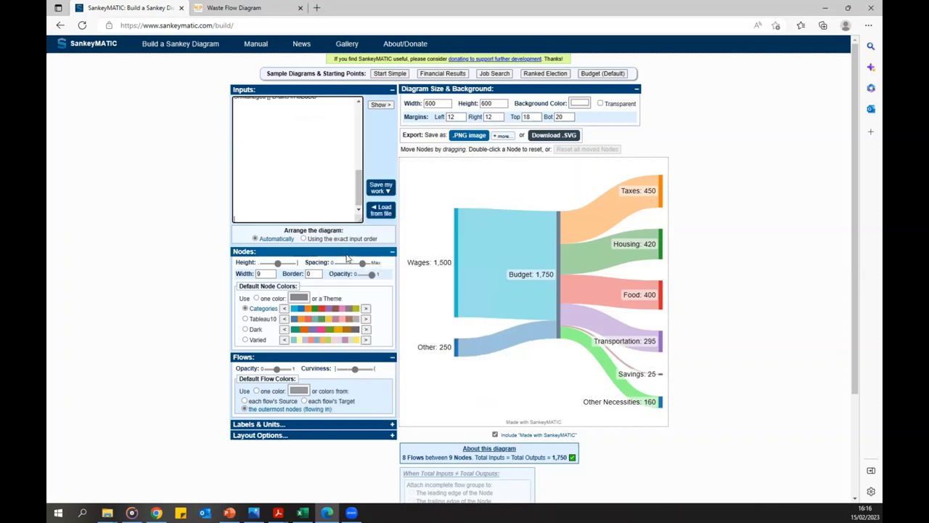
Step: Remove the quotation marks at the start and end of the pasted code and update the diagram preview
scroll(296, 177, up, 2)
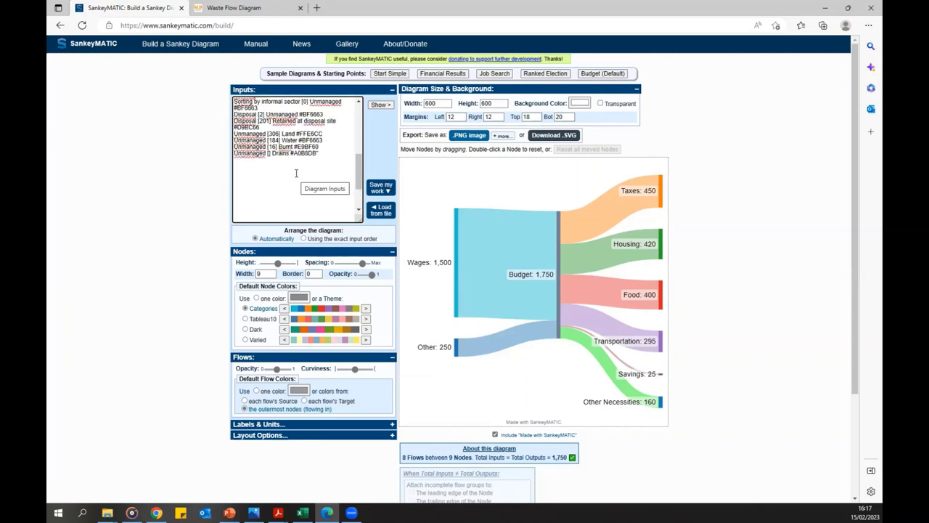
scroll(296, 174, up, 2)
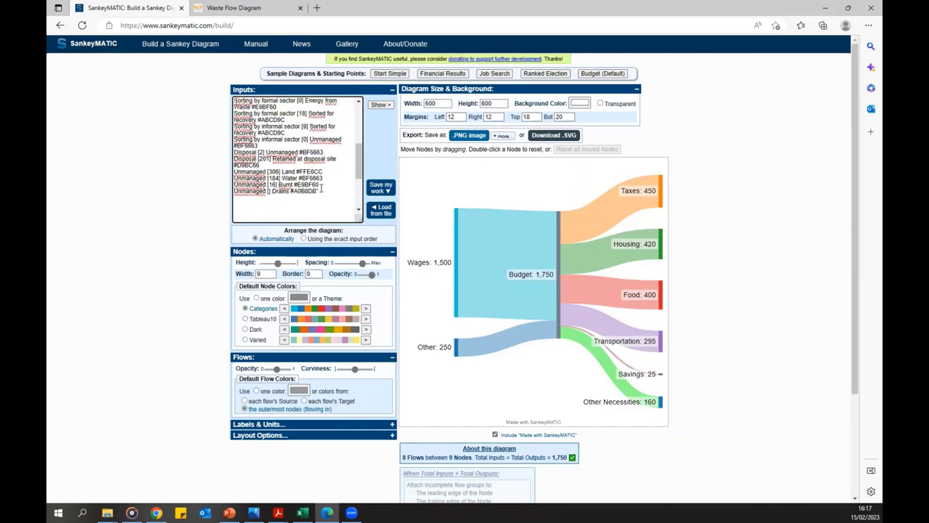
scroll(296, 160, up, 5)
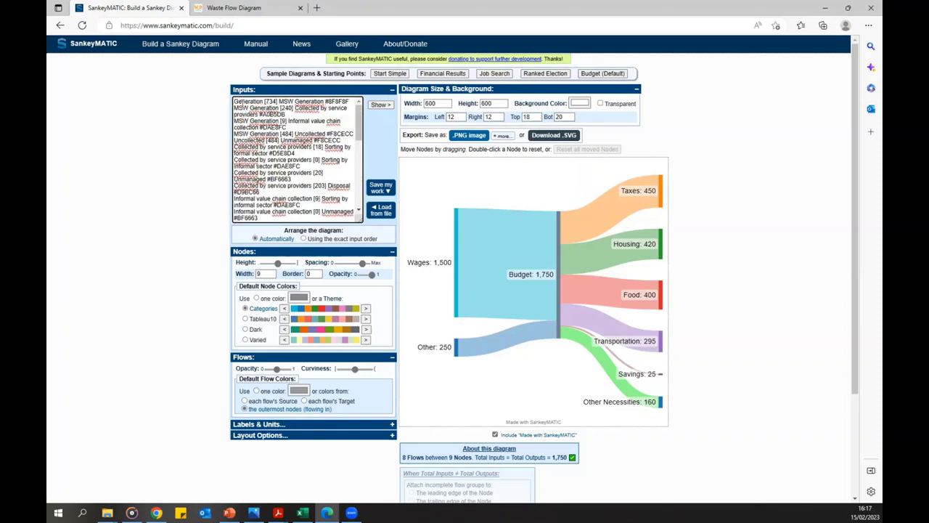
click(377, 106)
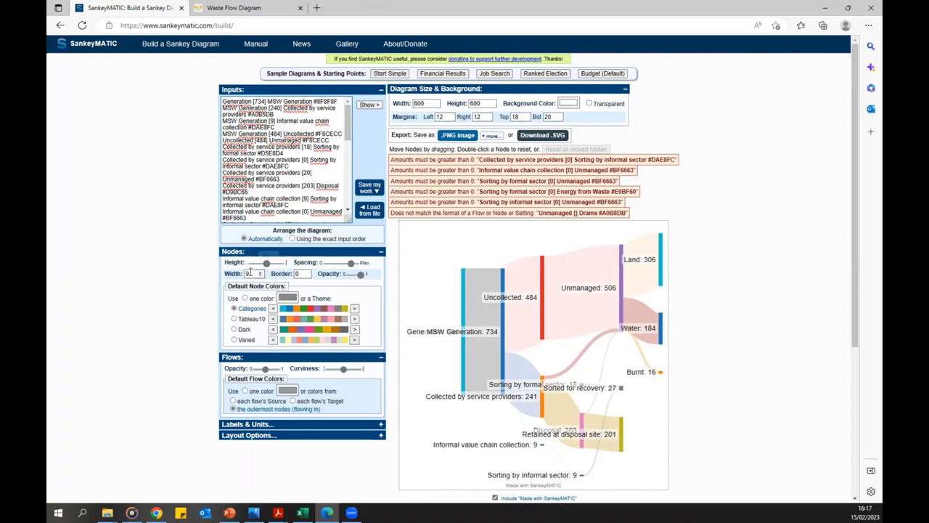
Step: Set the width of the diagram's nodes to 5
click(259, 276)
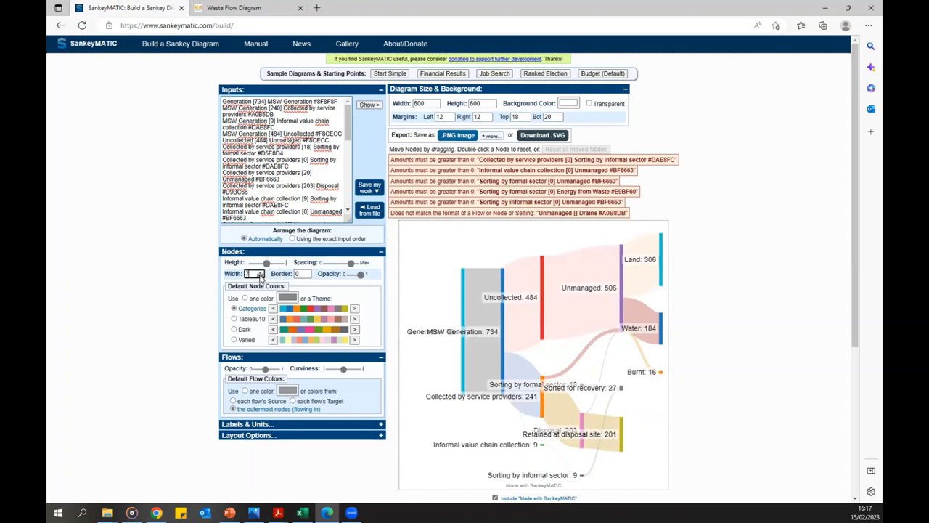
click(259, 276)
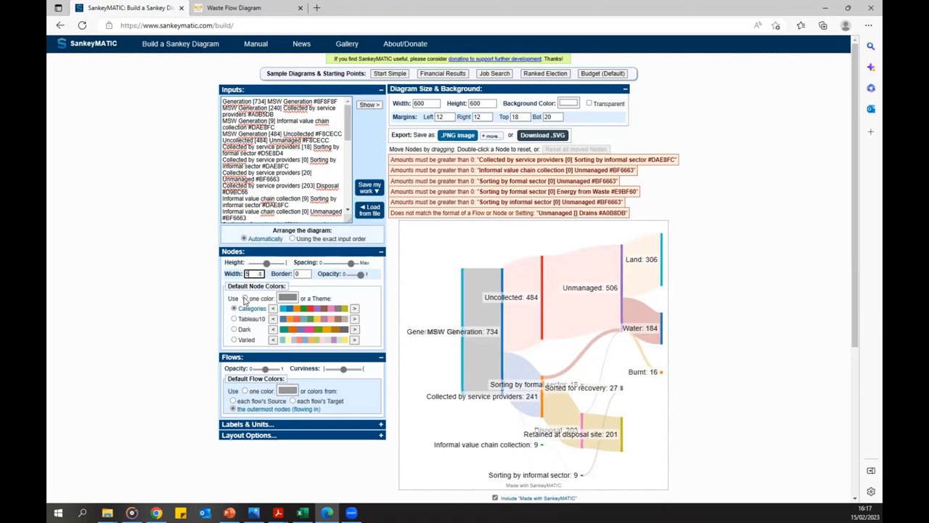
Step: Set the default node colour to a single black for all nodes of the diagram
click(244, 299)
click(287, 298)
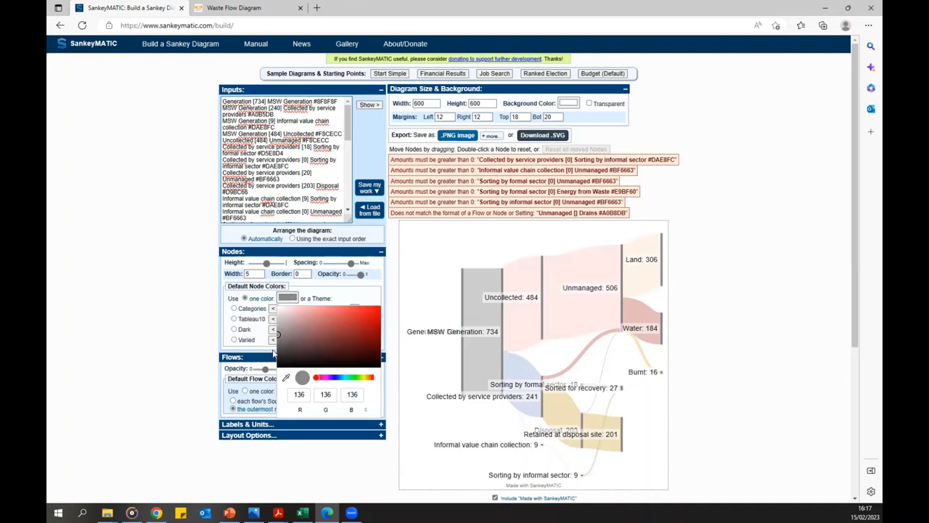
drag(279, 362, 275, 372)
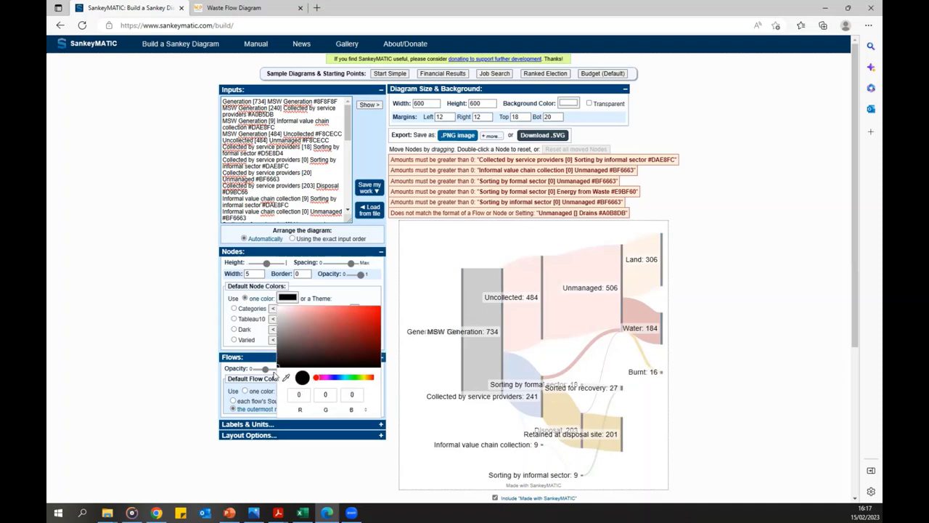
click(203, 344)
Step: Raise the opacity of the flows to the maximum of 1
scroll(285, 304, down, 1)
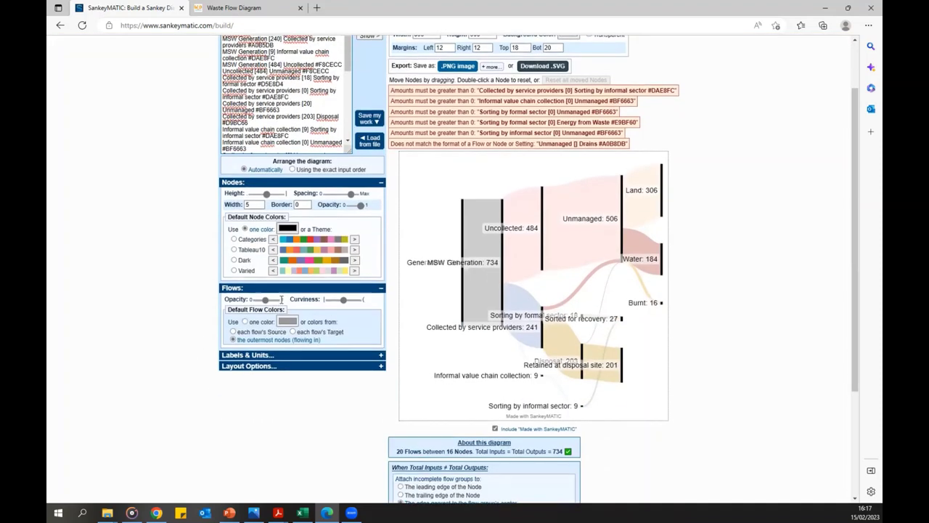
mouse_move(262, 304)
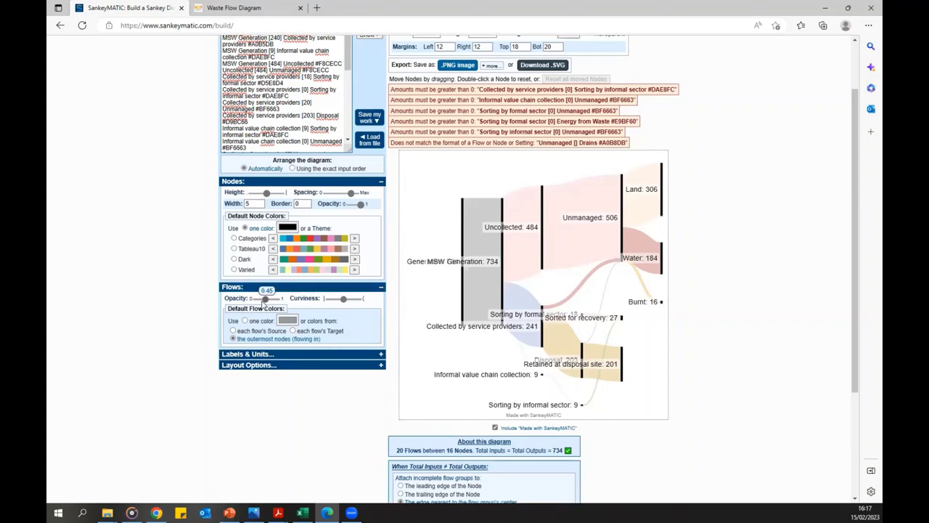
drag(266, 301, 282, 305)
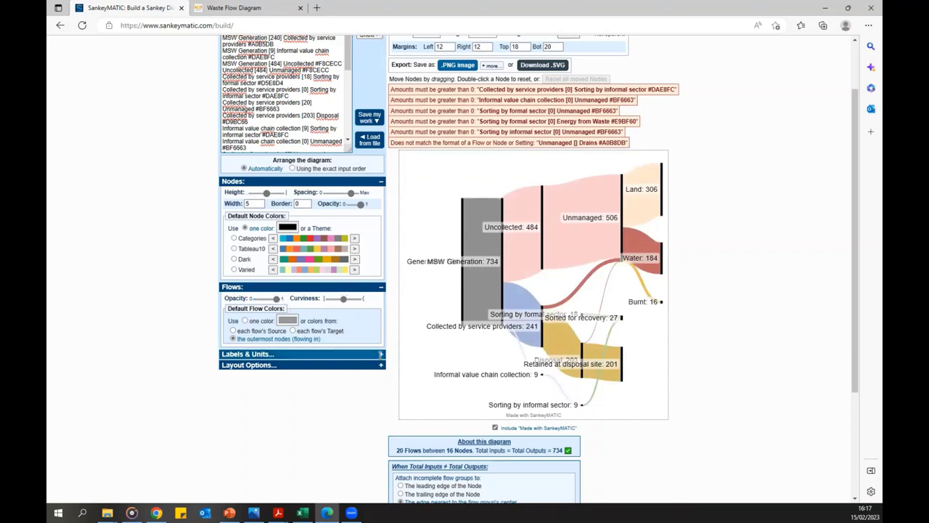
Step: Hide the labels on the diagram so that custom text can be applied to it
click(380, 353)
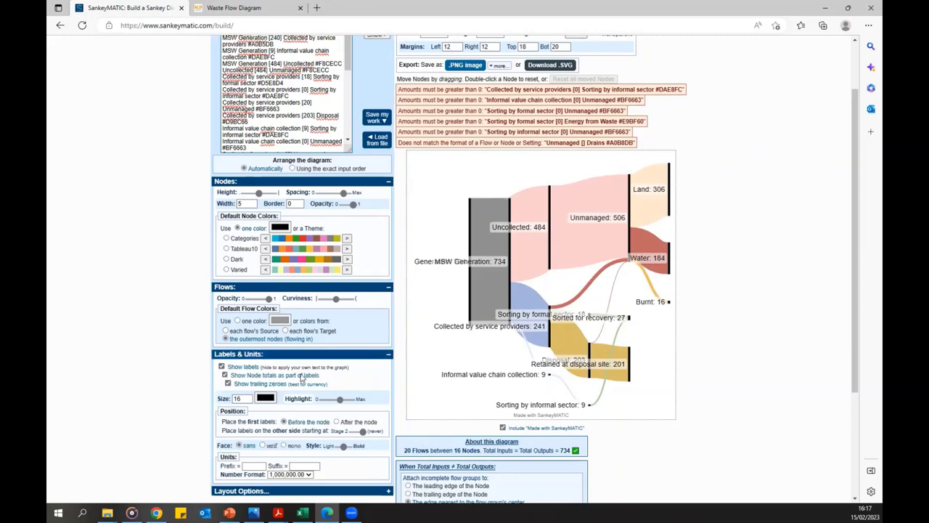
scroll(302, 377, down, 1)
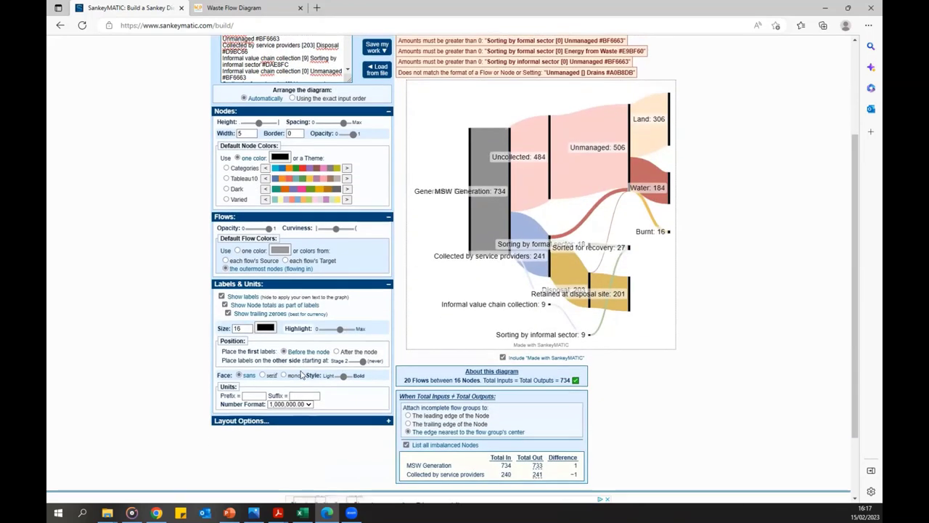
click(221, 297)
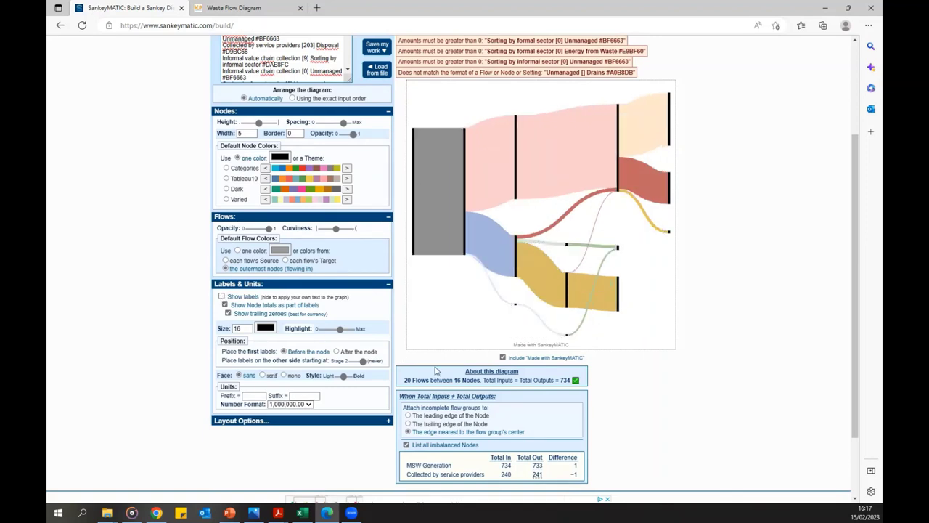
Step: Change the layout options to place all flow endpoints at the right edge of the diagram
scroll(365, 408, down, 1)
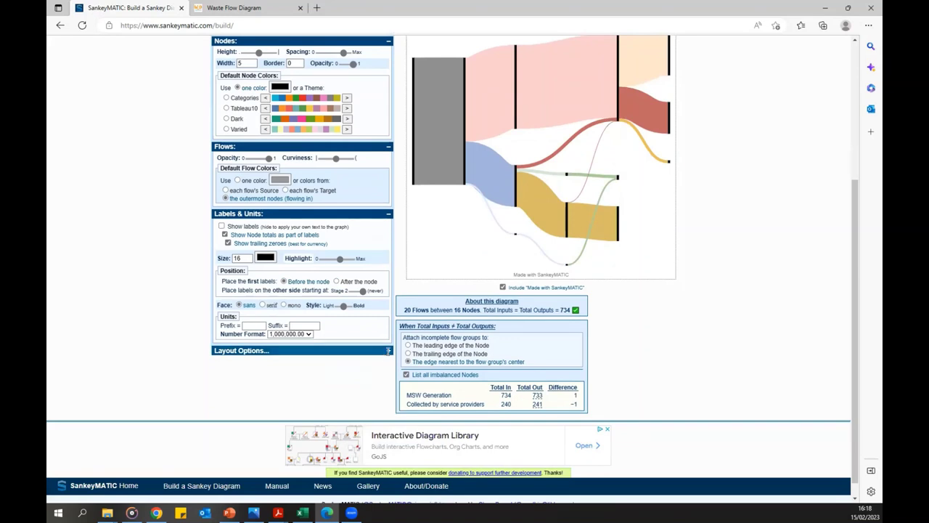
click(389, 351)
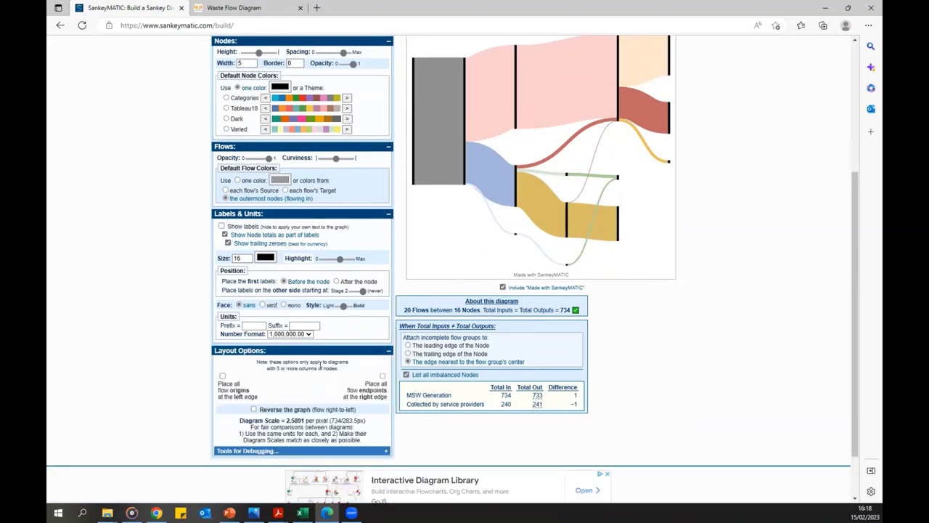
click(382, 377)
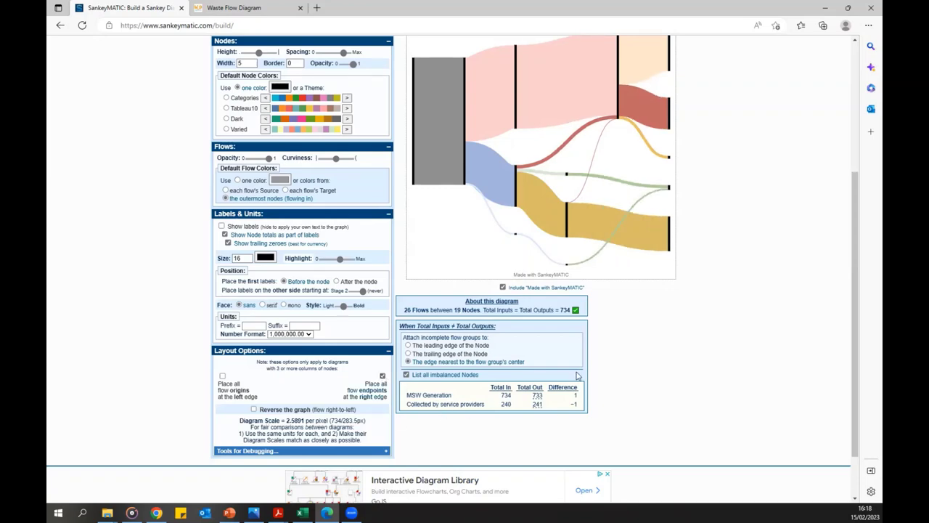
Step: Align the Uncollected and Collected by service providers nodes with the MSW Generation flows, and move the Disposal node above Sorting by formal sector
scroll(577, 375, up, 2)
mouse_move(567, 380)
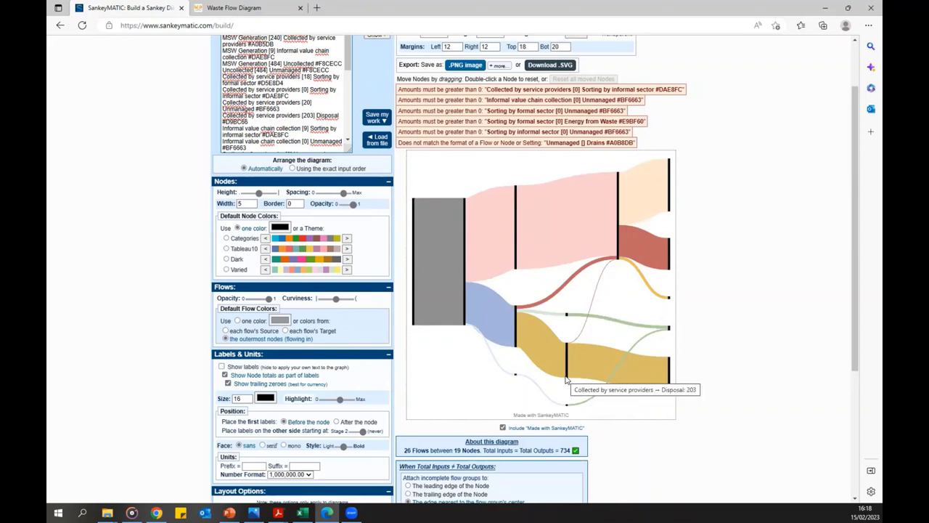
mouse_move(578, 351)
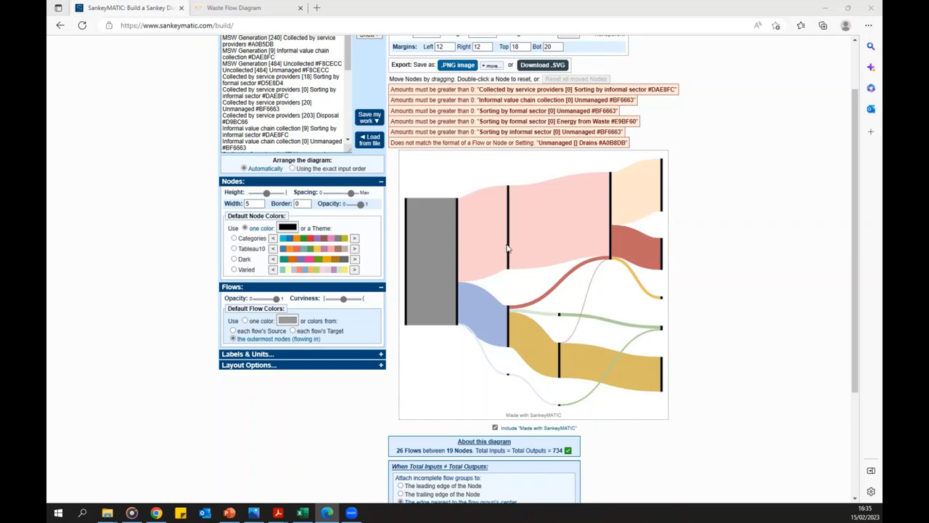
drag(507, 248, 508, 257)
drag(509, 321, 509, 301)
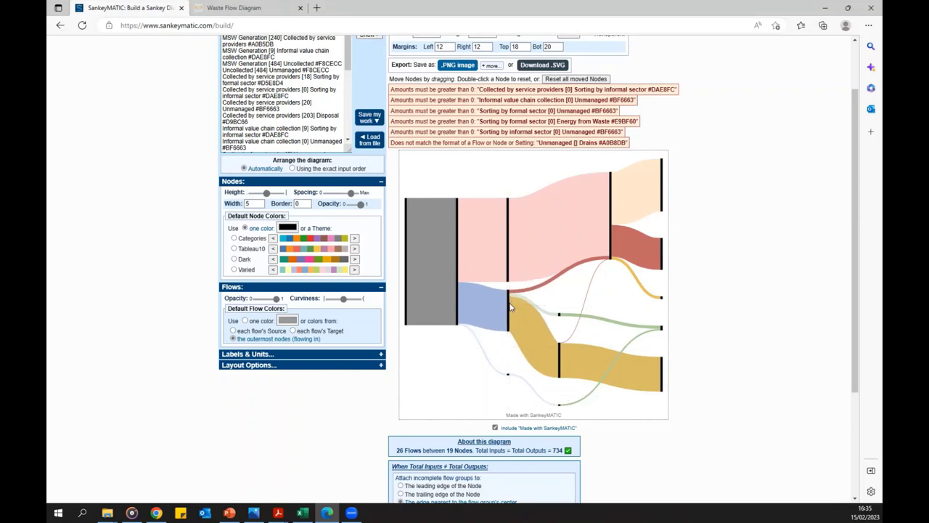
drag(560, 322, 559, 392)
double_click(560, 367)
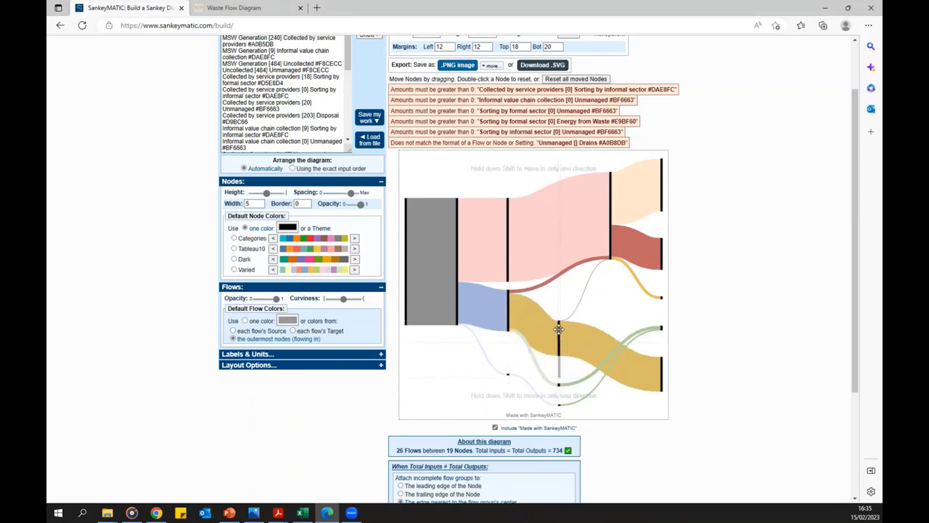
drag(510, 303, 507, 297)
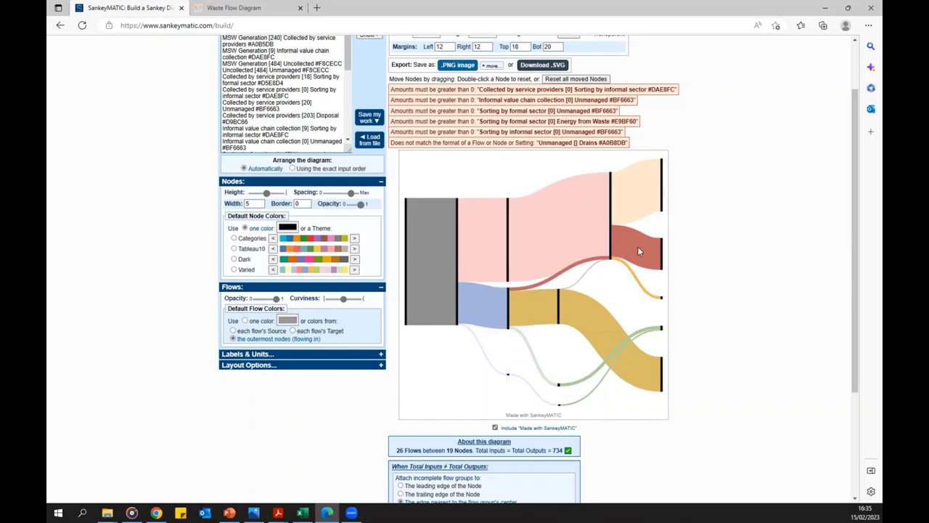
Step: Reposition the Unmanaged, Land, Water, Burnt and Retained at disposal site nodes vertically to straighten their flows, keeping Sorted for recovery lowest among the endpoints
drag(609, 241, 609, 266)
drag(660, 207, 661, 252)
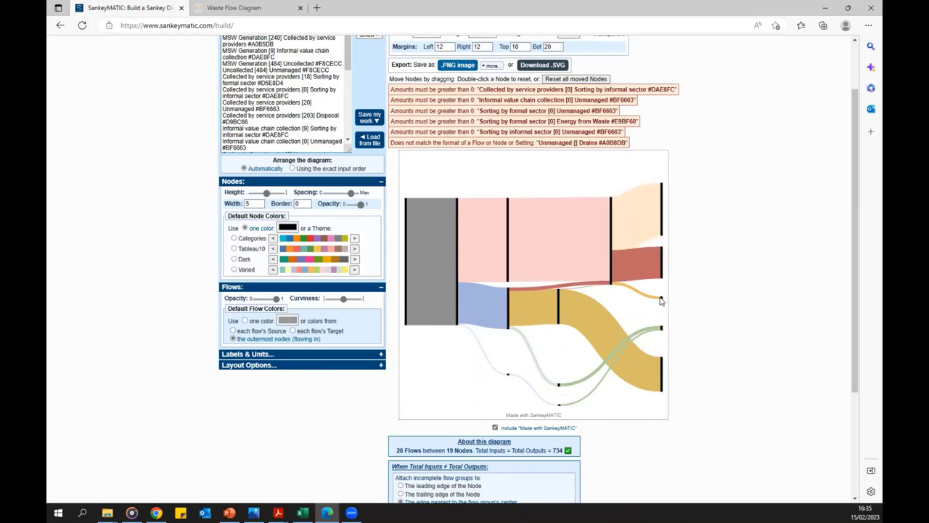
drag(660, 301, 660, 287)
drag(661, 369, 661, 335)
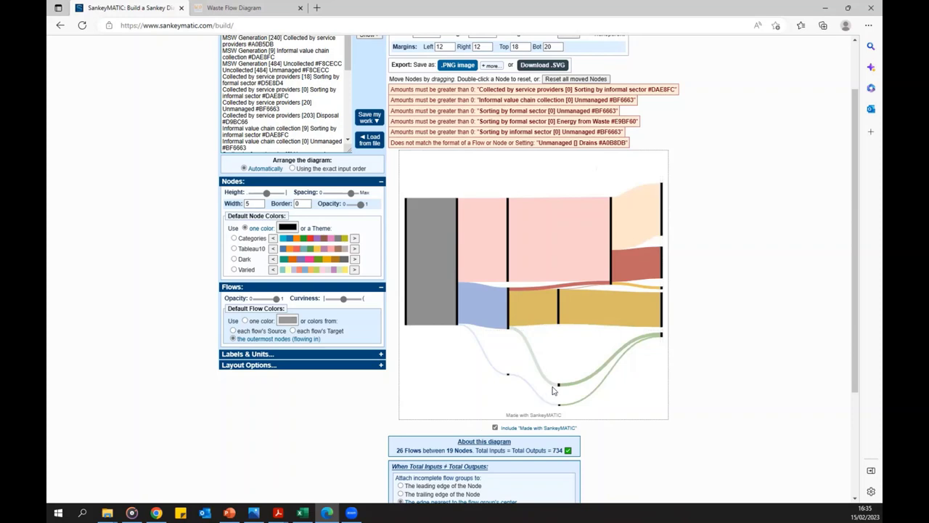
Step: Move the Sorting by formal sector, Sorting by informal sector and Informal value chain collection nodes up to just beneath the main flows
drag(558, 385, 559, 339)
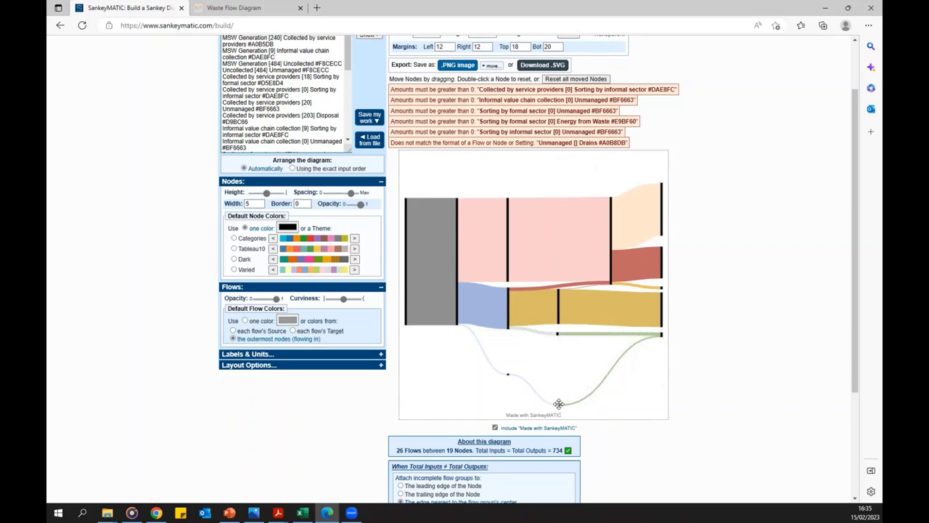
drag(558, 401, 559, 333)
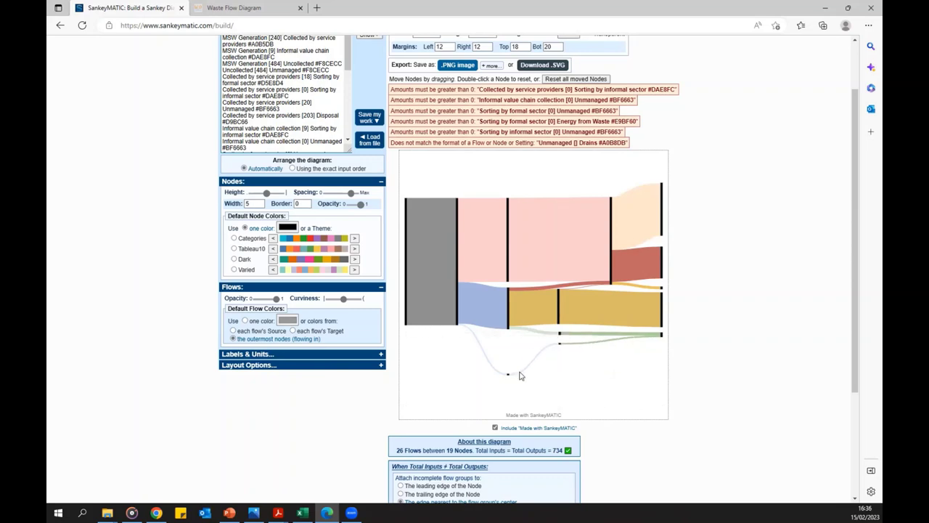
drag(508, 374, 508, 339)
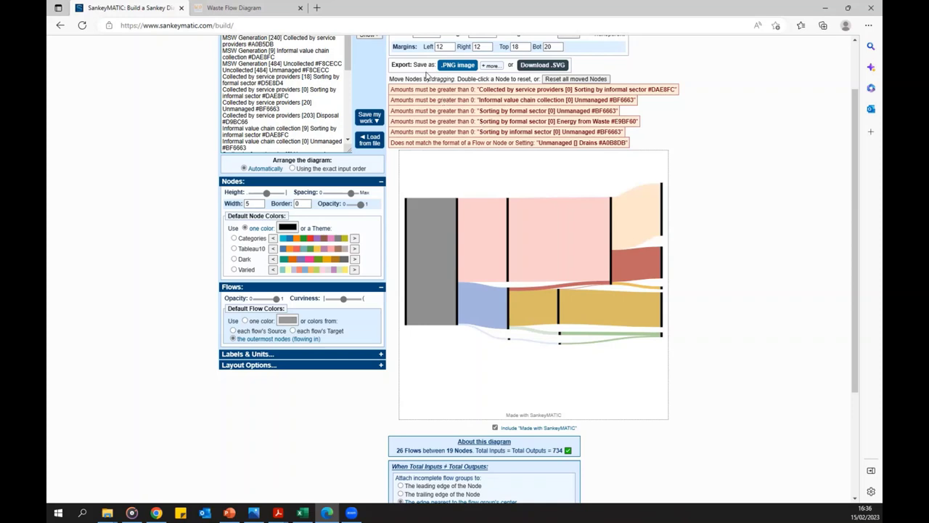
Step: Export the rearranged Sankey diagram as a PNG image
scroll(427, 72, up, 1)
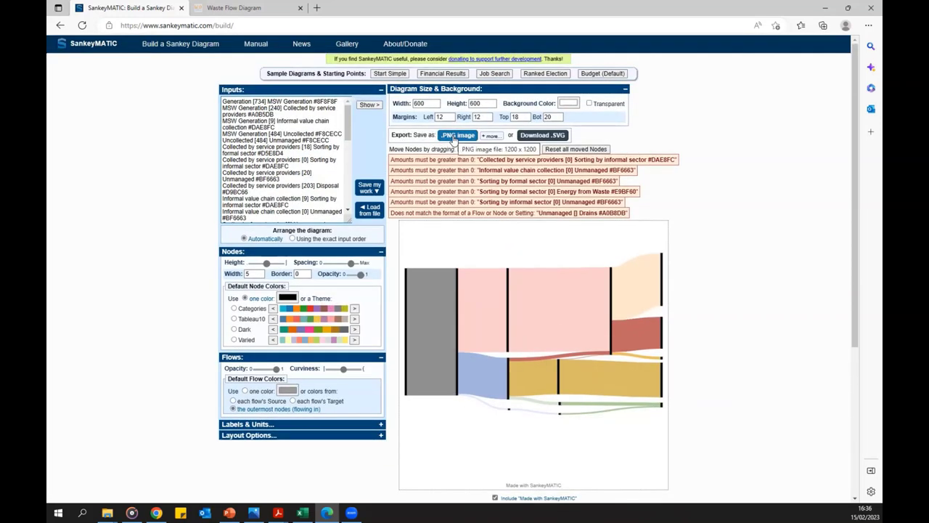
click(455, 138)
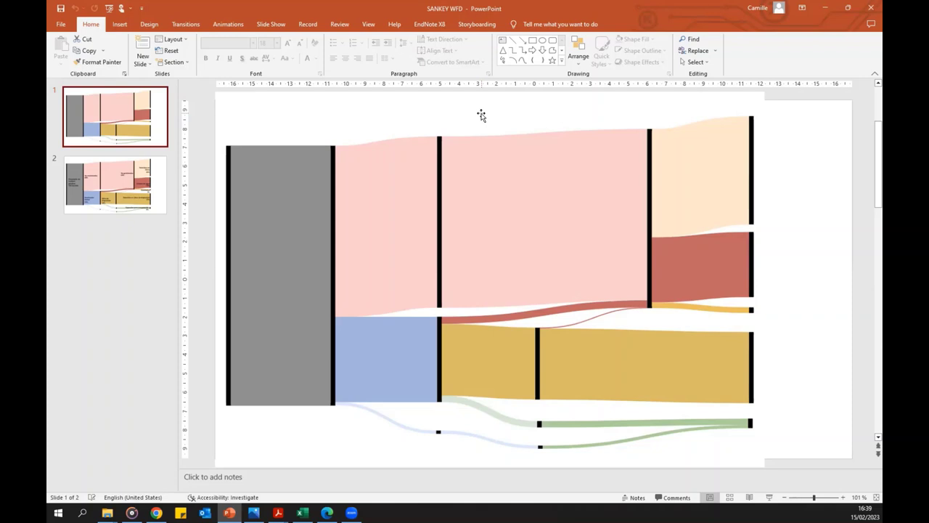
Step: In the SANKEY WFD PowerPoint presentation, show the labelled diagram on slide 2 and highlight the yearly tonnage in the waste generation label
click(117, 179)
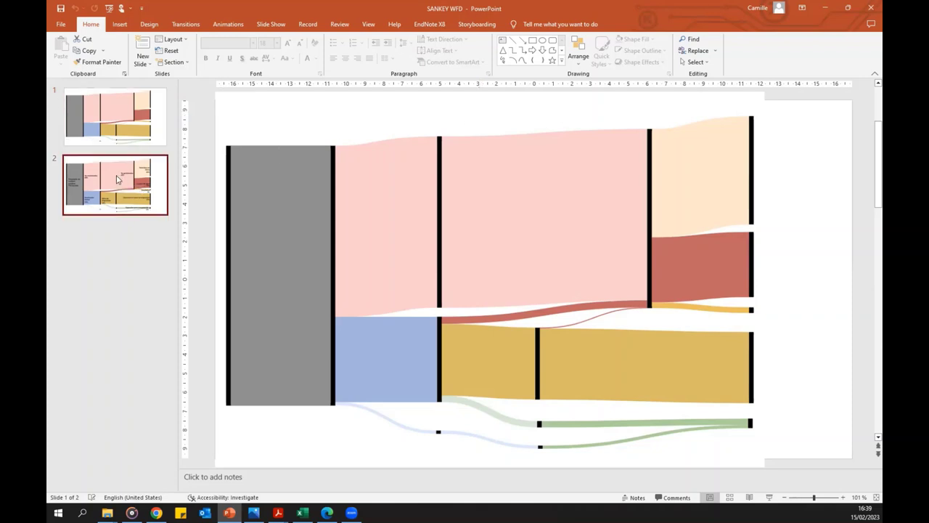
triple_click(248, 285)
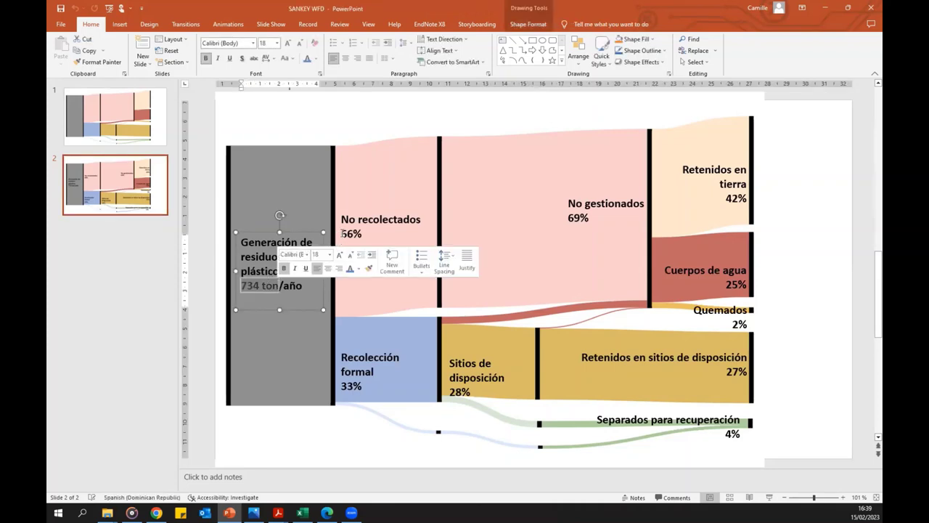